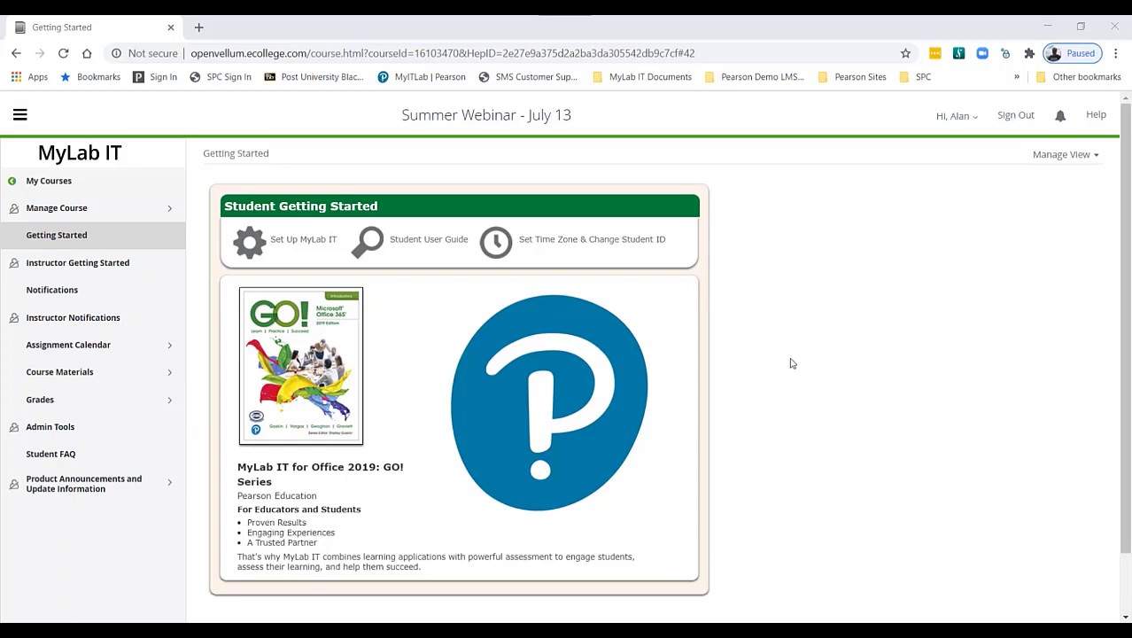
Open the course's gradebook reports in a maximized window and switch from the dashboard to My Reports
{"action": "left_click", "coordinate": [41, 404]}
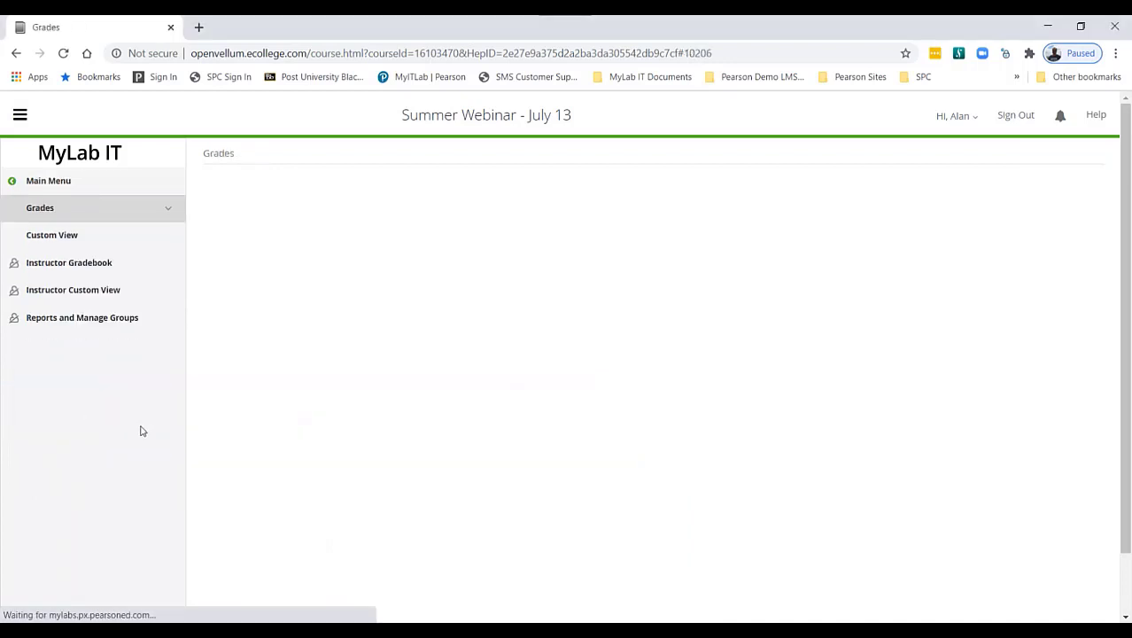
{"action": "left_click", "coordinate": [109, 323]}
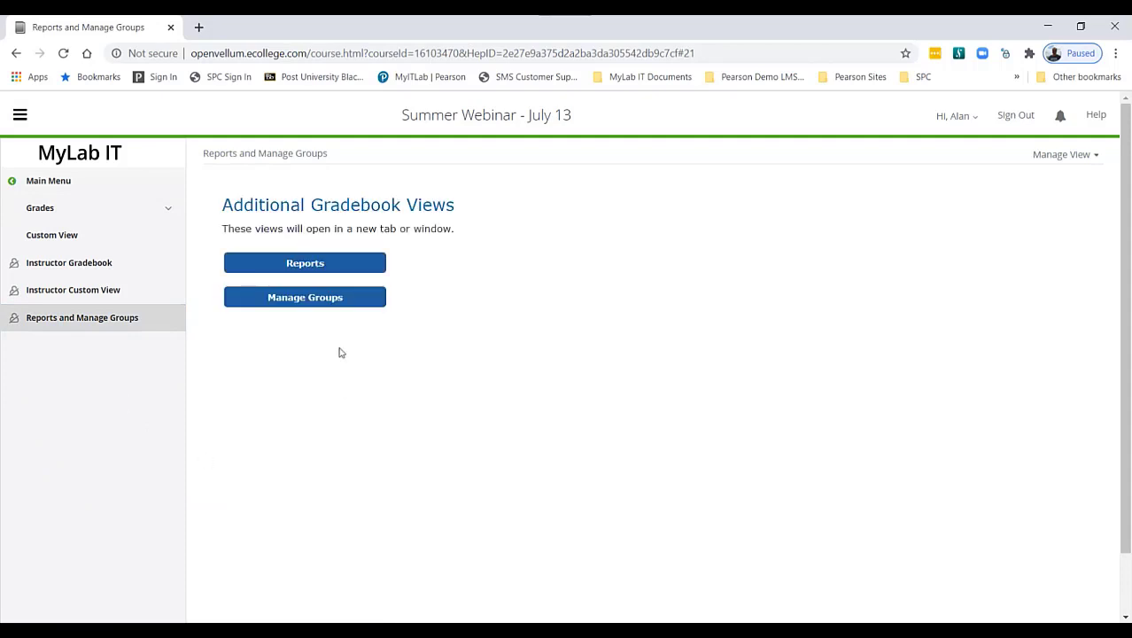
{"action": "left_click", "coordinate": [311, 268]}
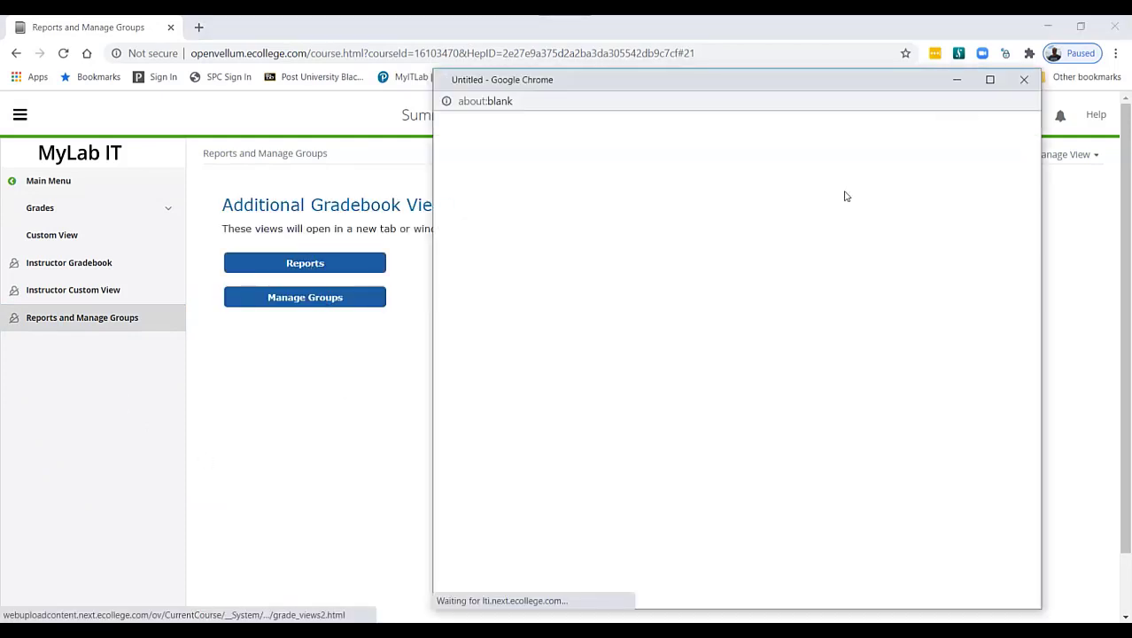
{"action": "left_click", "coordinate": [990, 79]}
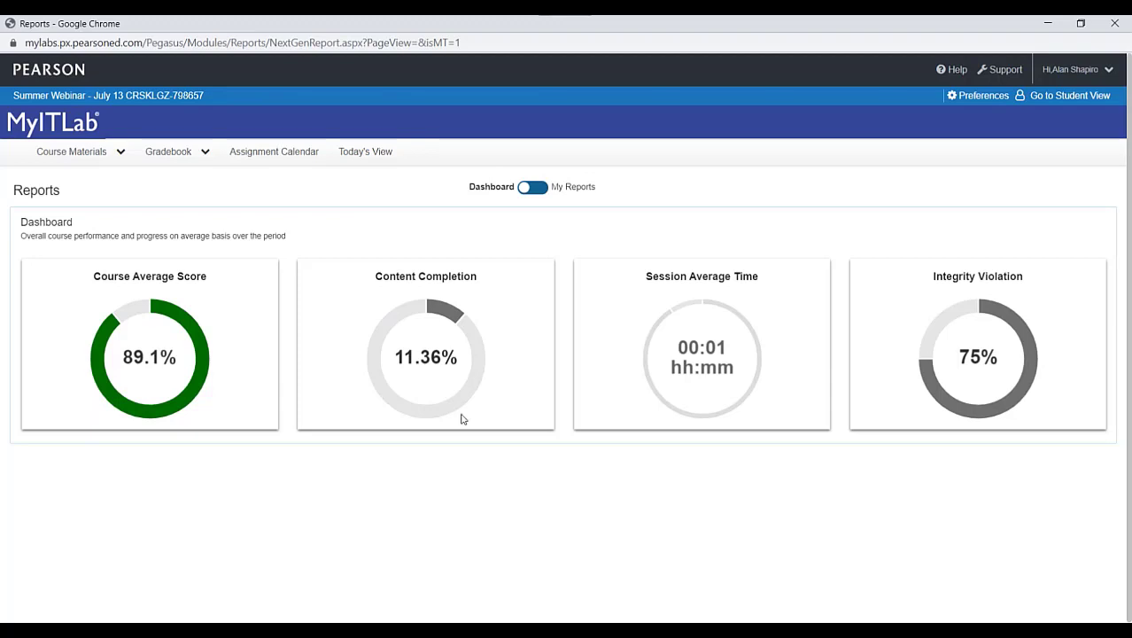
{"action": "left_click", "coordinate": [529, 189]}
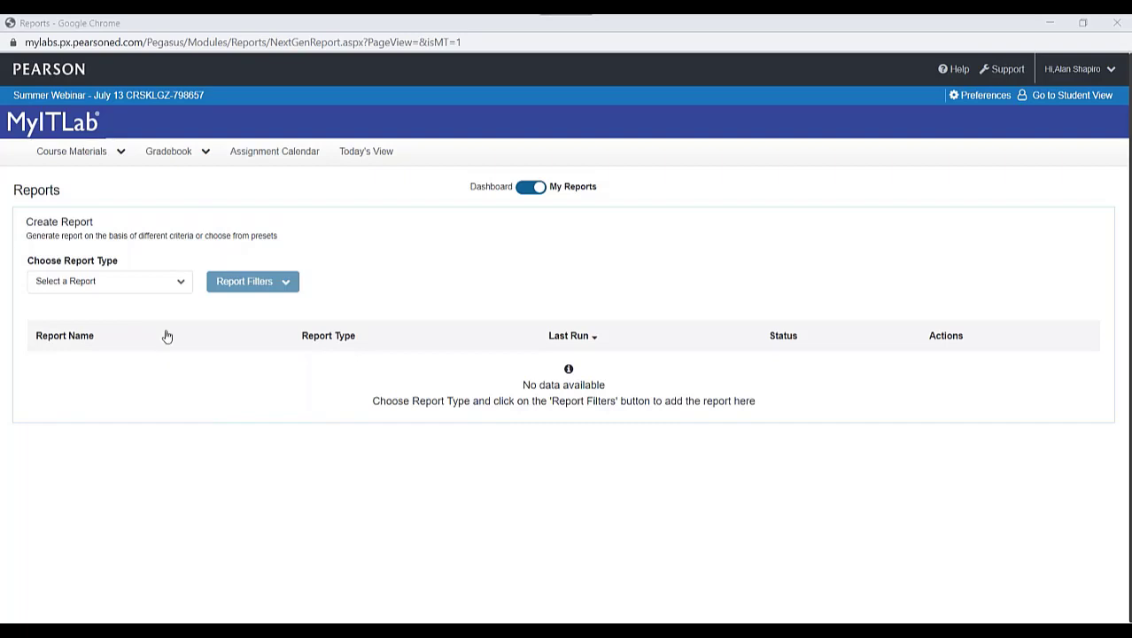
Choose Frequency Analysis Report as the report type and show its report filters
{"action": "left_click", "coordinate": [181, 286]}
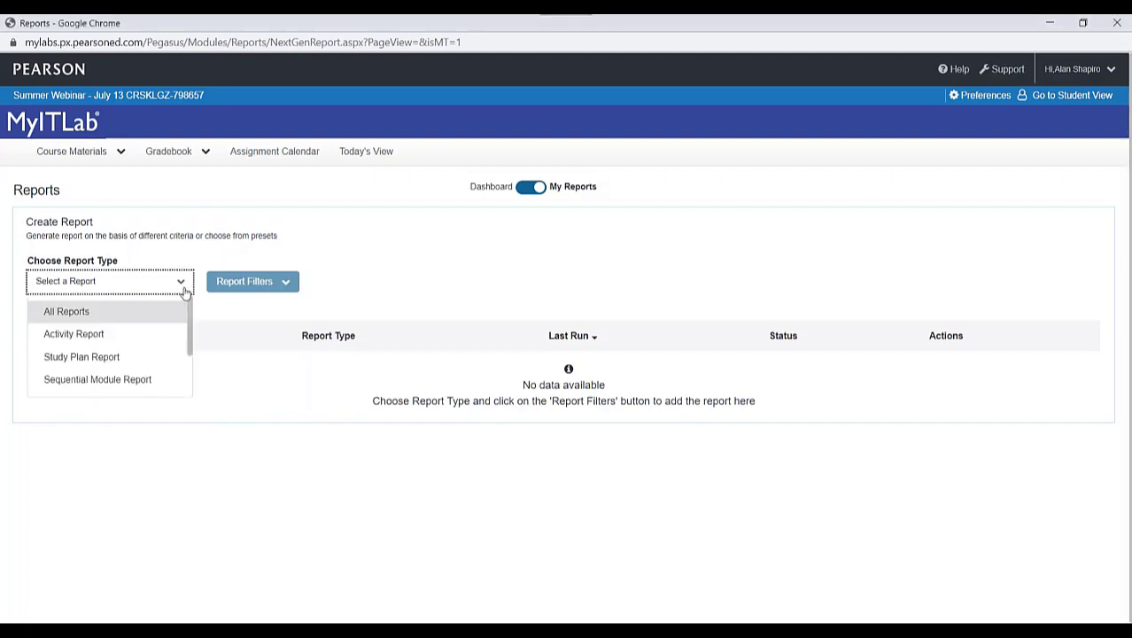
{"action": "scroll", "coordinate": [167, 341], "scroll_direction": "down", "scroll_amount": 2}
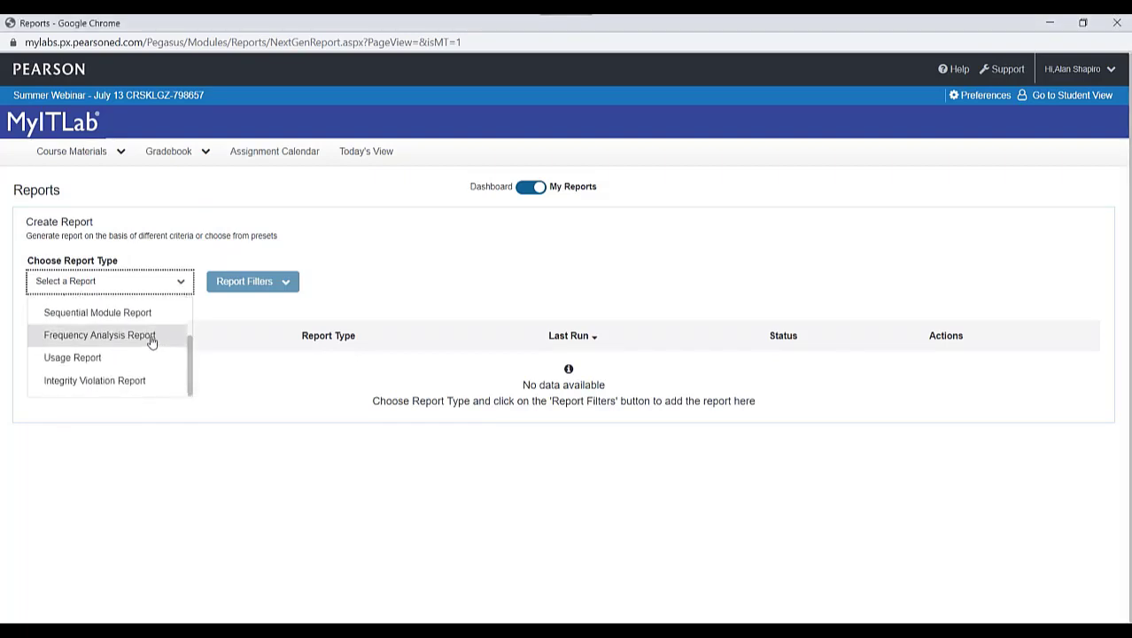
{"action": "left_click", "coordinate": [151, 341]}
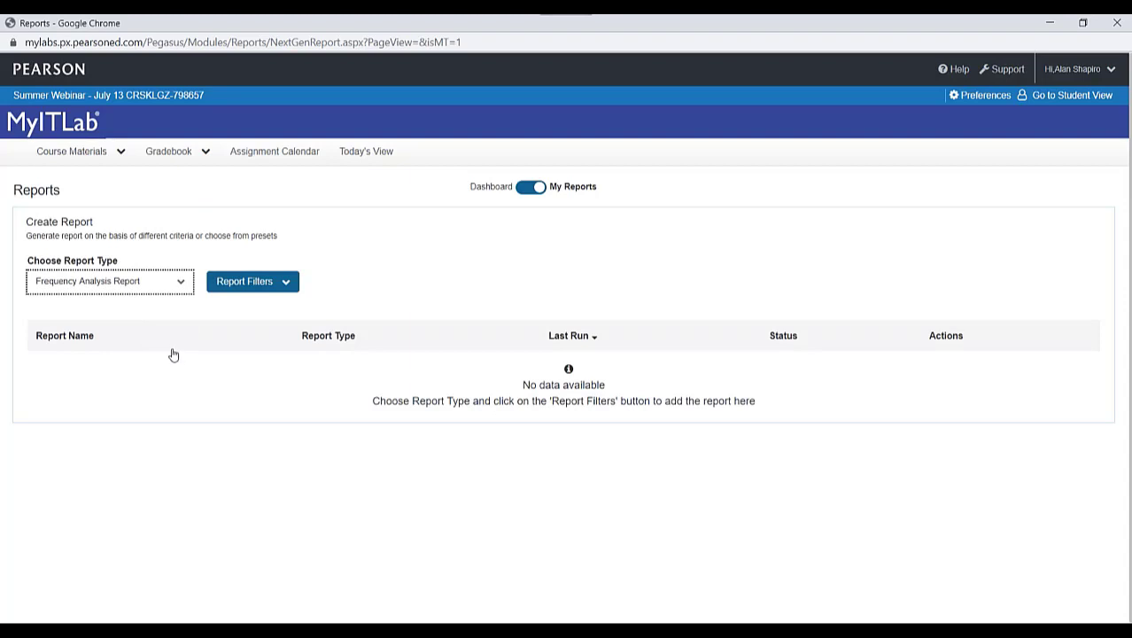
{"action": "left_click", "coordinate": [264, 292]}
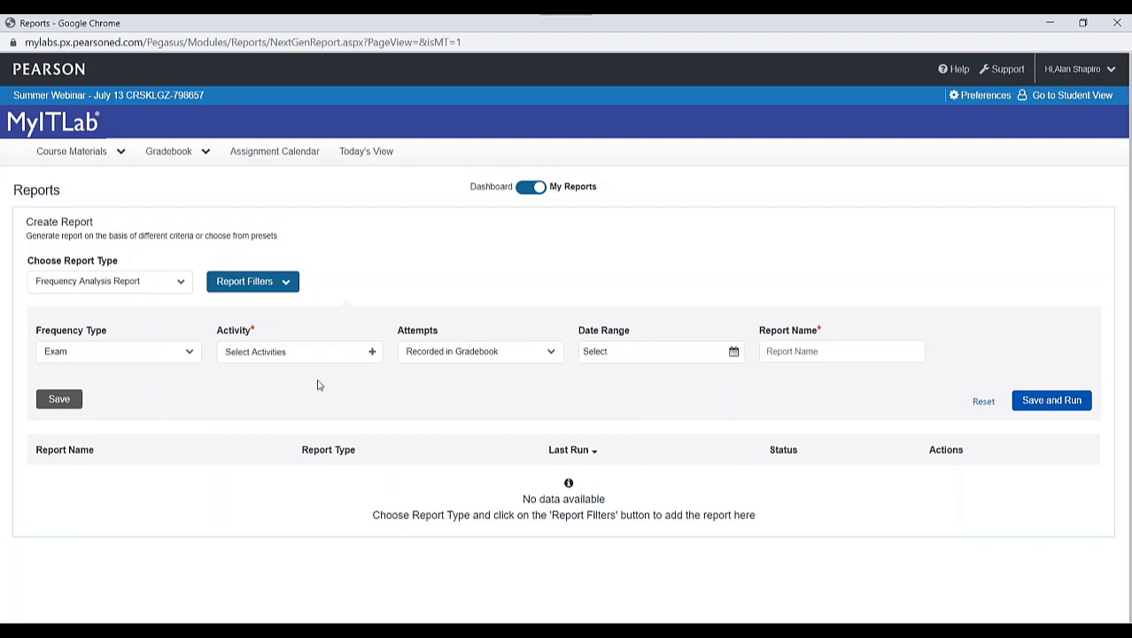
Select Word 1A and 1B Simulation Exam as the activity for the Exam frequency report
{"action": "left_click", "coordinate": [372, 353]}
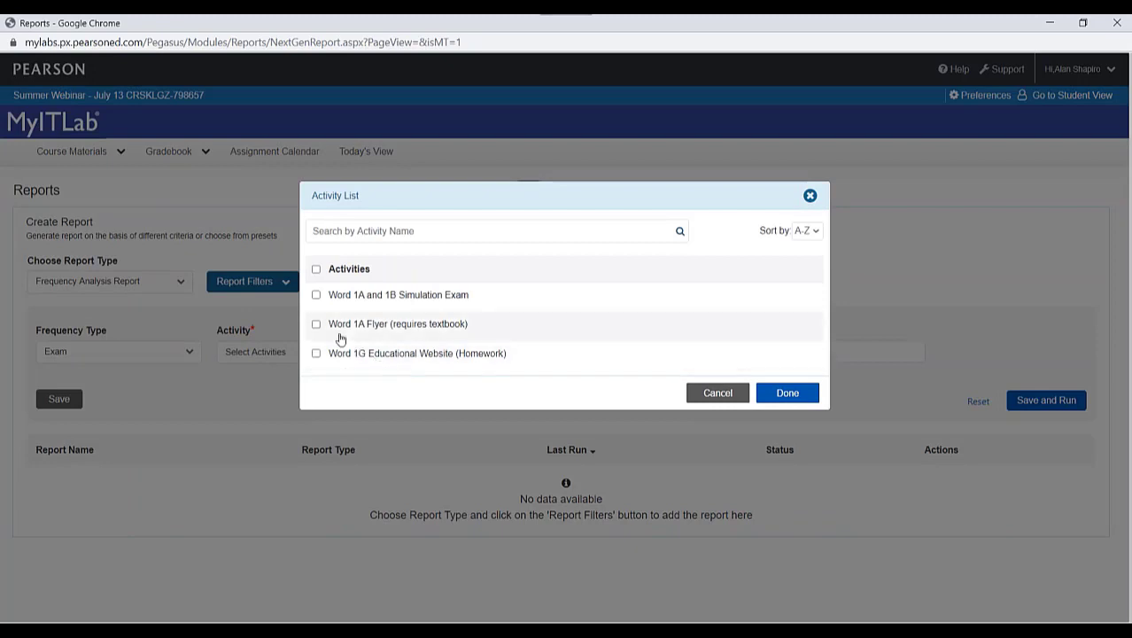
{"action": "left_click", "coordinate": [316, 295]}
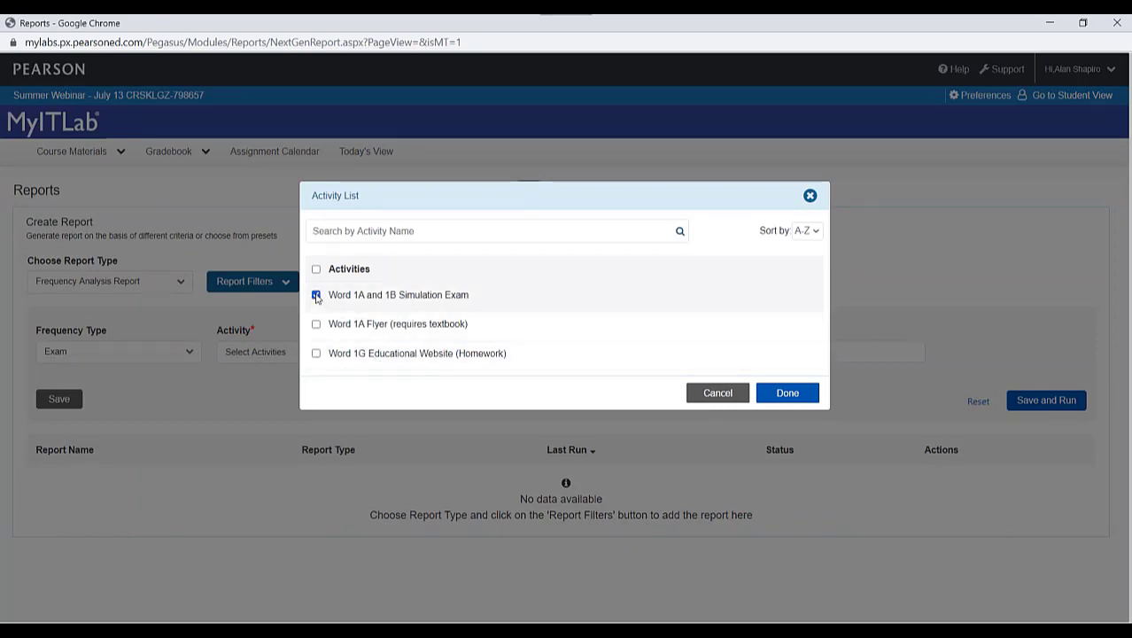
{"action": "left_click", "coordinate": [783, 399]}
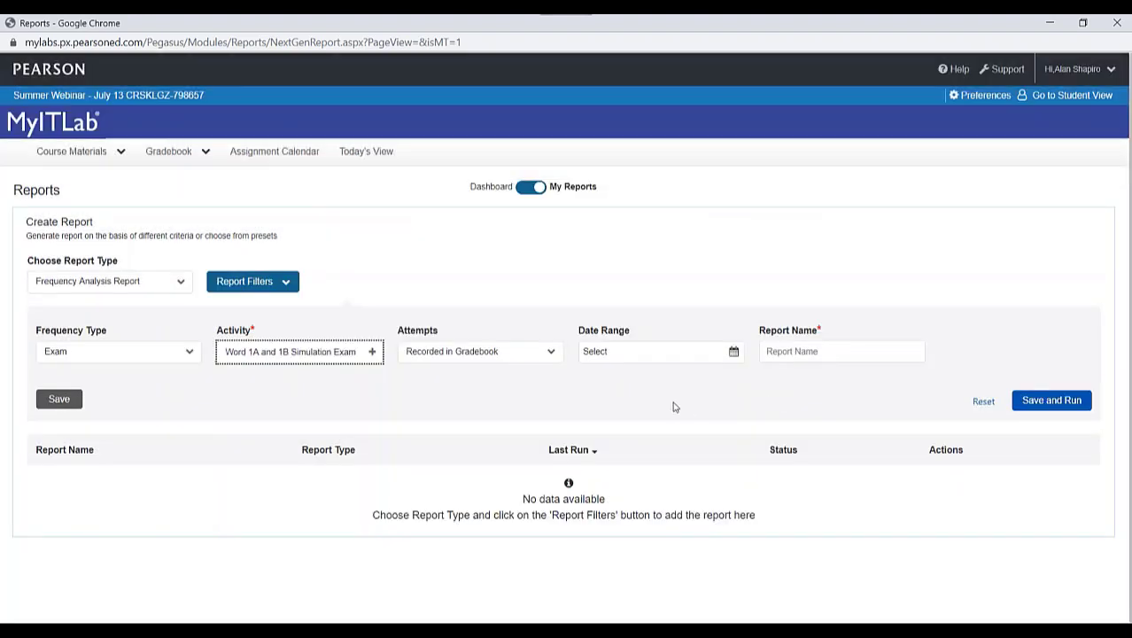
{"action": "left_click", "coordinate": [551, 353]}
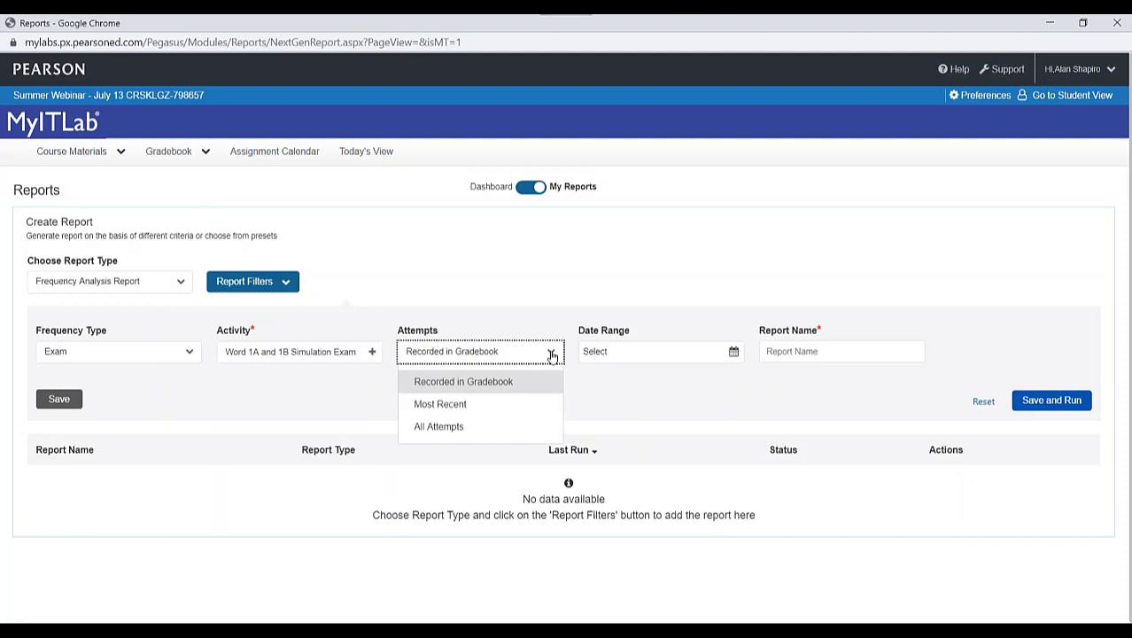
{"action": "left_click", "coordinate": [550, 354]}
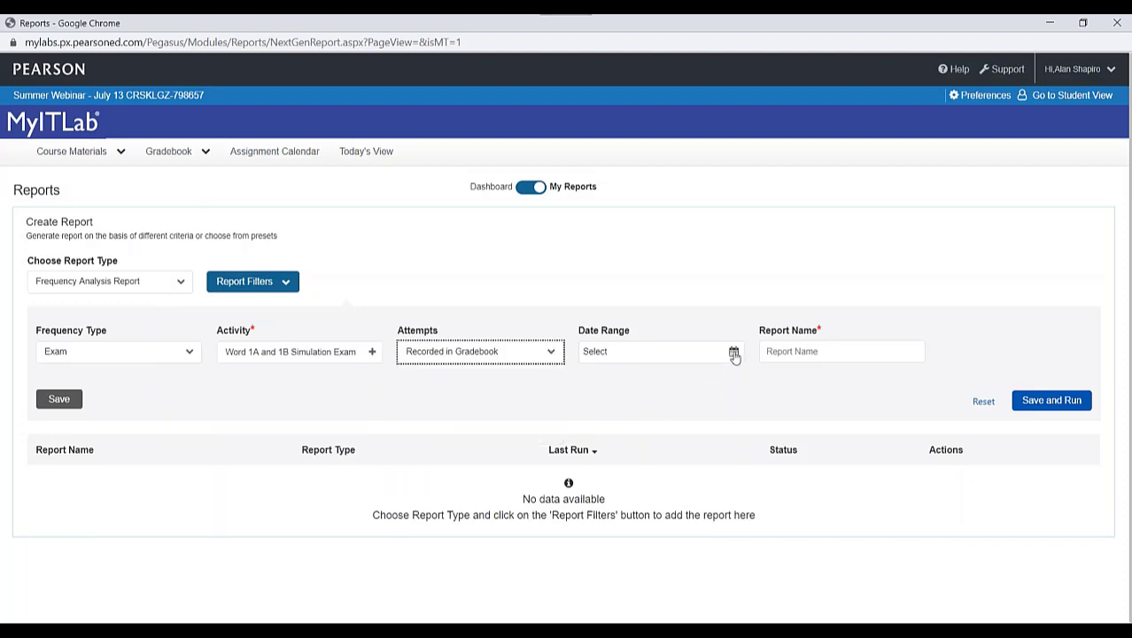
{"action": "left_click", "coordinate": [733, 353]}
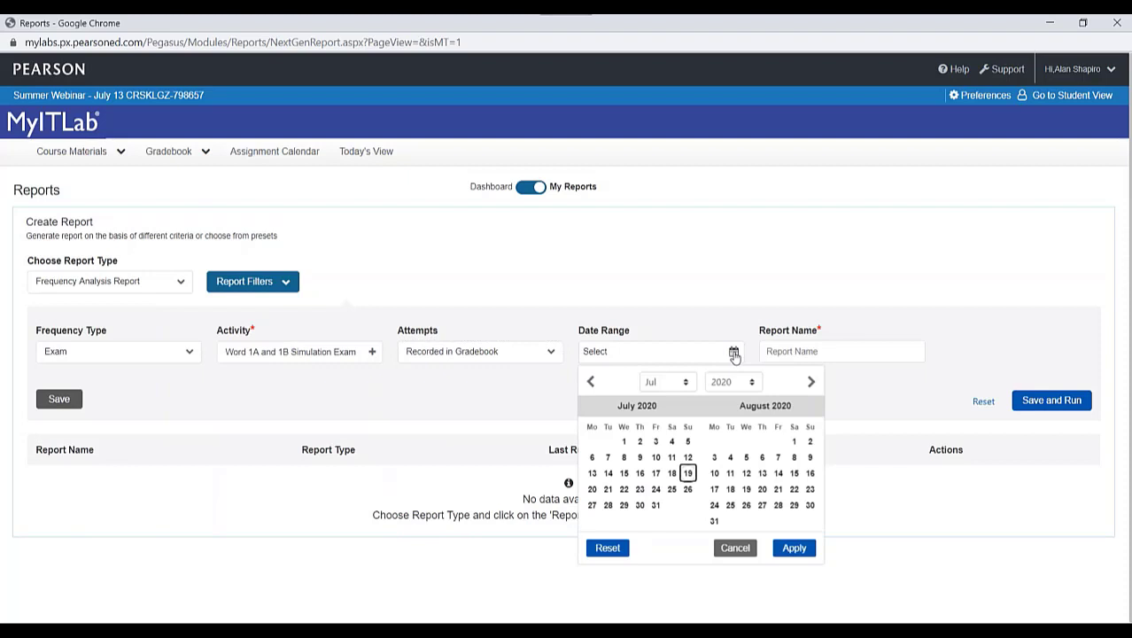
{"action": "left_click", "coordinate": [734, 353]}
Name the report "Exam Report", then save and run it
{"action": "left_click", "coordinate": [814, 347]}
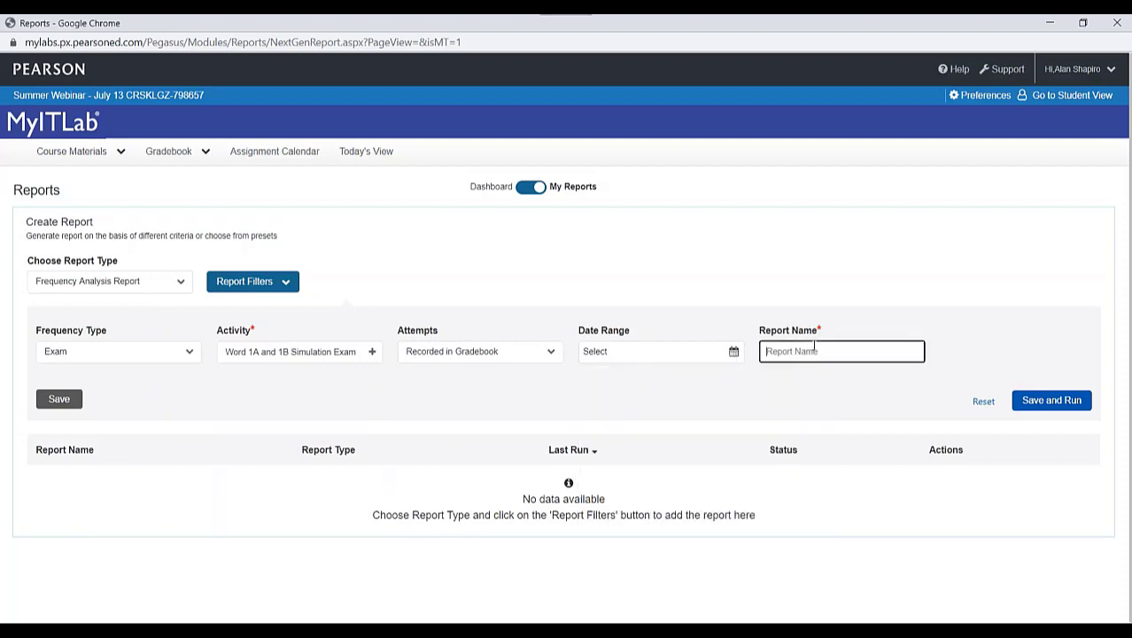
{"action": "type", "text": "Exc"}
{"action": "key", "text": "BackSpace"}
{"action": "type", "text": "anm"}
{"action": "key", "text": "BackSpace"}
{"action": "key", "text": "BackSpace"}
{"action": "type", "text": "m Report"}
{"action": "left_click", "coordinate": [1038, 398]}
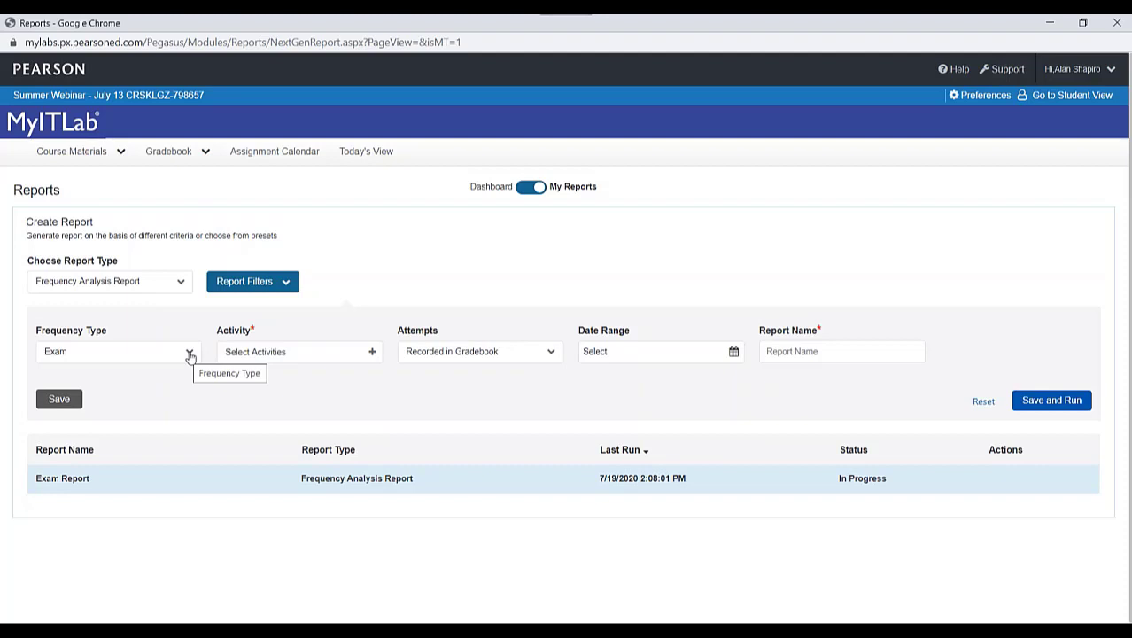
Set the frequency type to Training and select Word 1A and 1B Simulation Training as the activity
{"action": "left_click", "coordinate": [189, 353]}
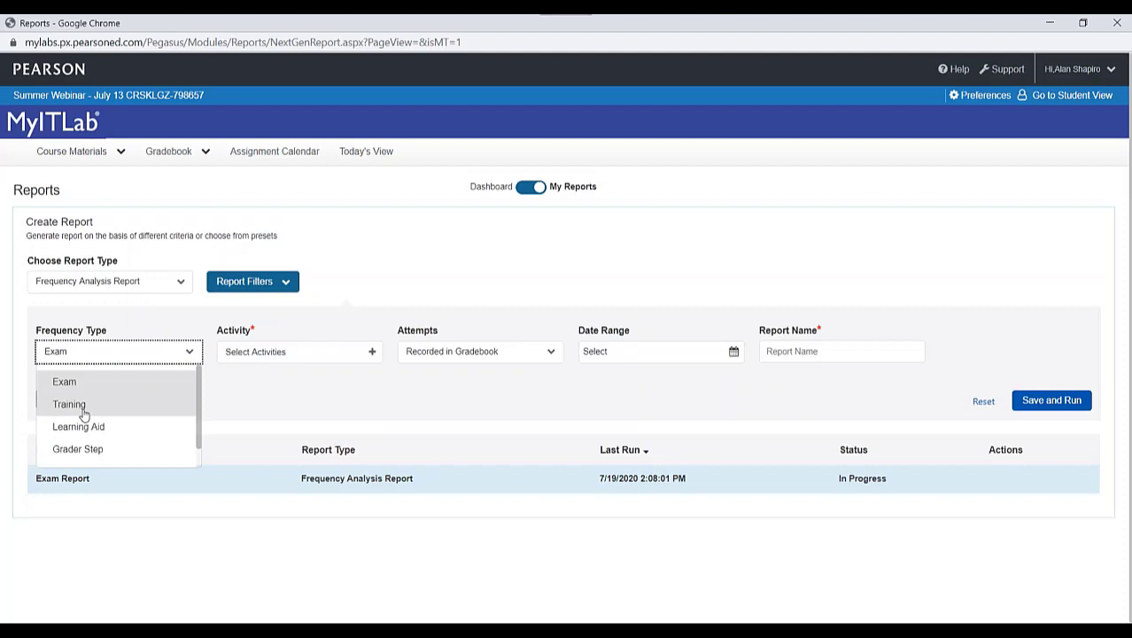
{"action": "left_click", "coordinate": [84, 413]}
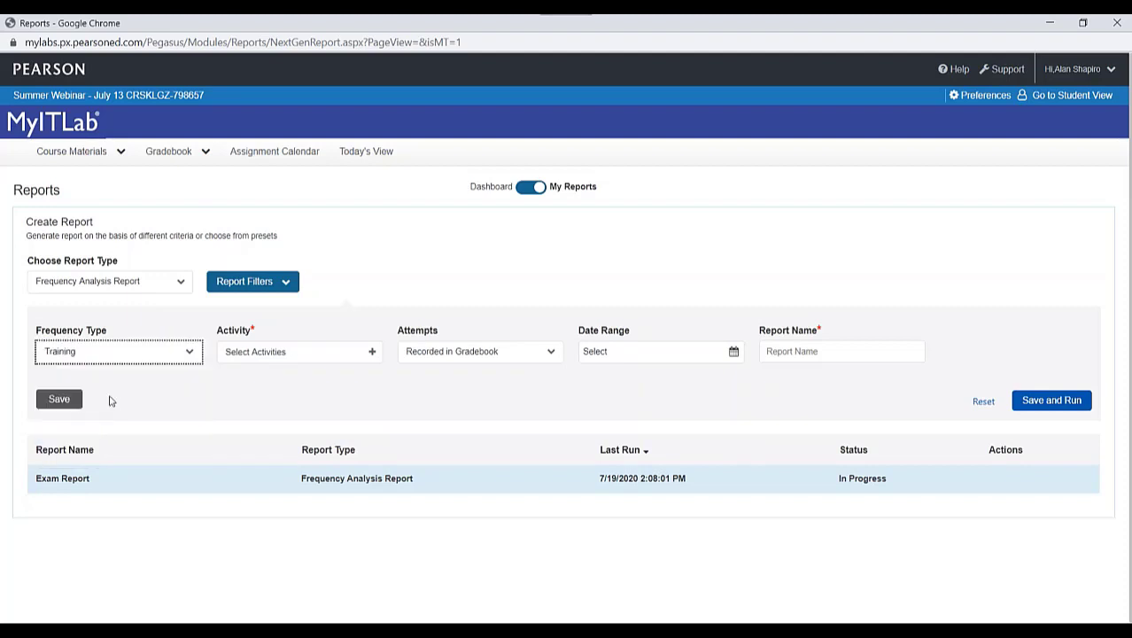
{"action": "left_click", "coordinate": [296, 358]}
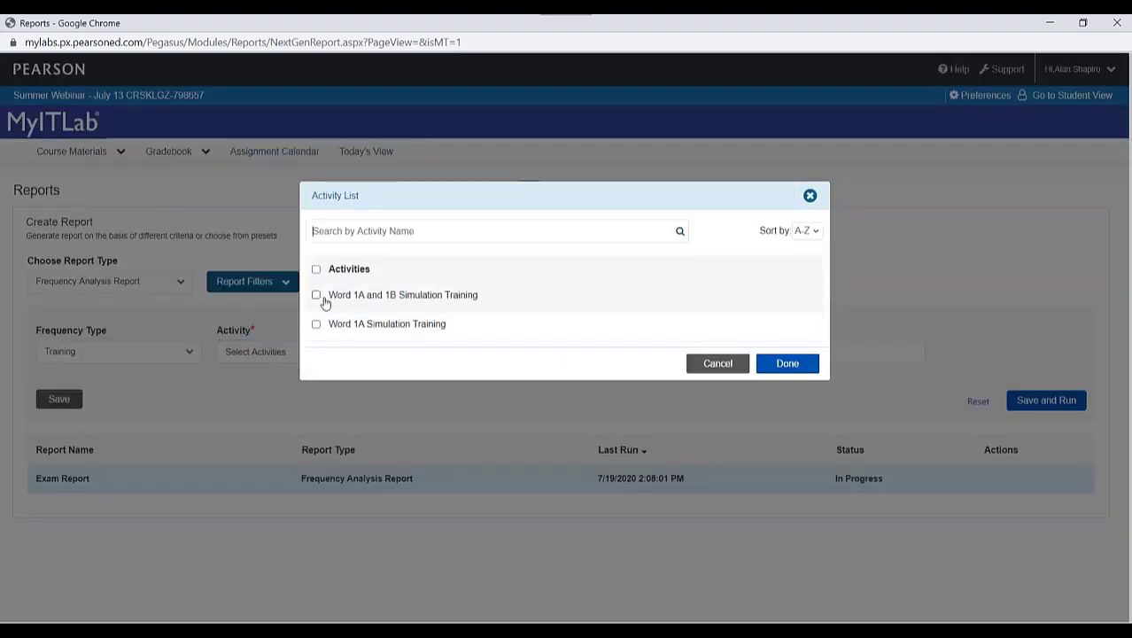
{"action": "left_click", "coordinate": [316, 295]}
{"action": "left_click", "coordinate": [788, 362]}
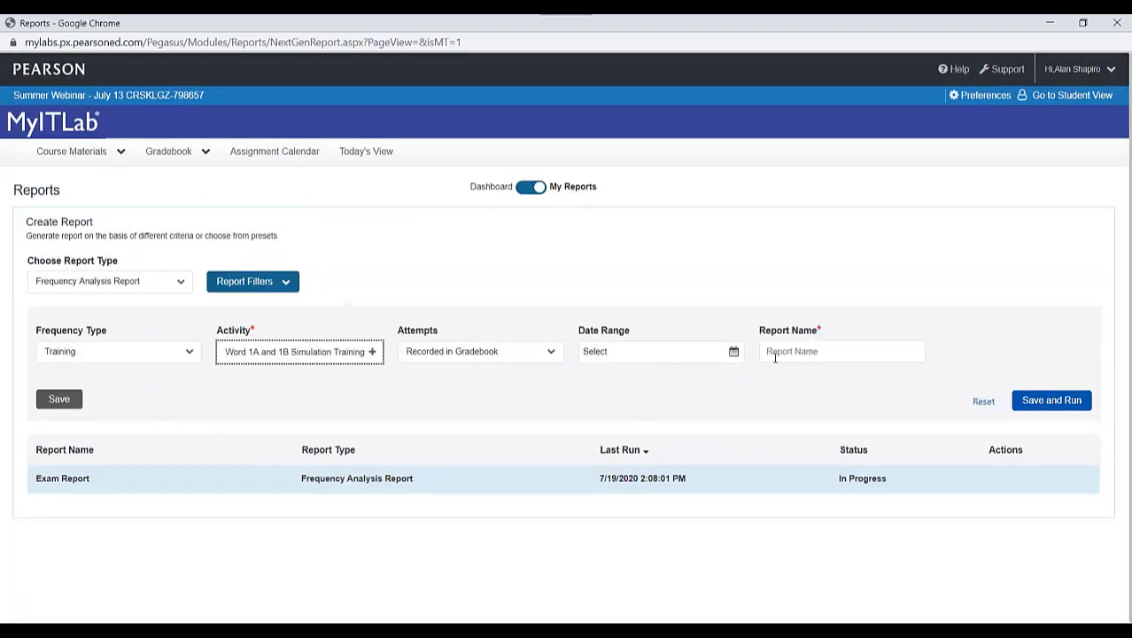
Name the report "Training Report", then save and run it
{"action": "left_click", "coordinate": [774, 358]}
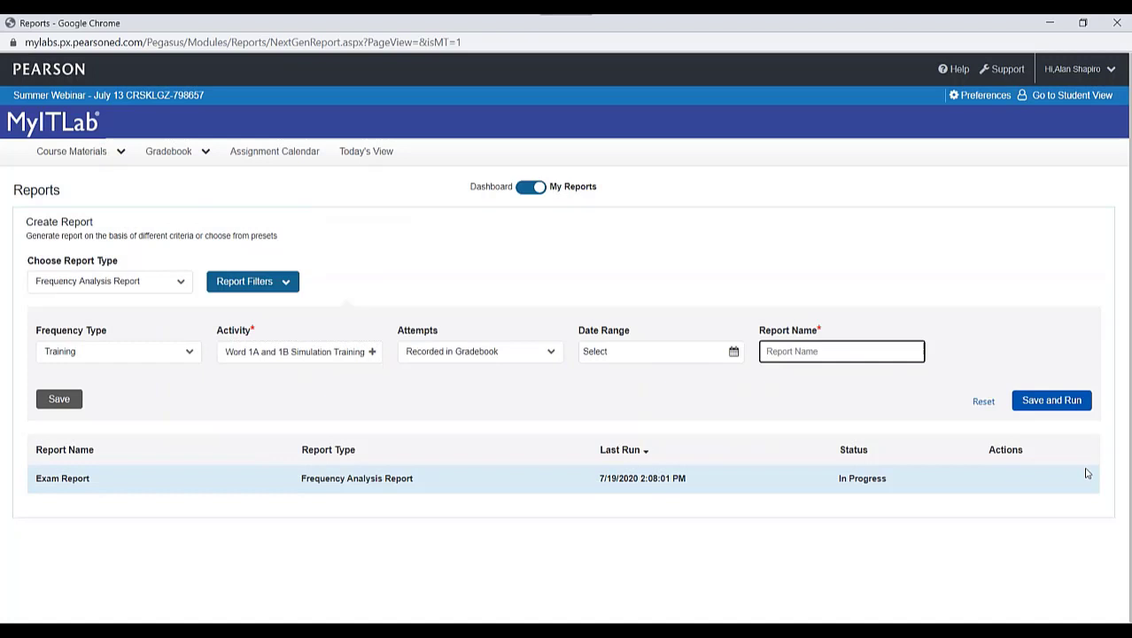
{"action": "type", "text": "Training Report"}
{"action": "left_click", "coordinate": [1053, 406]}
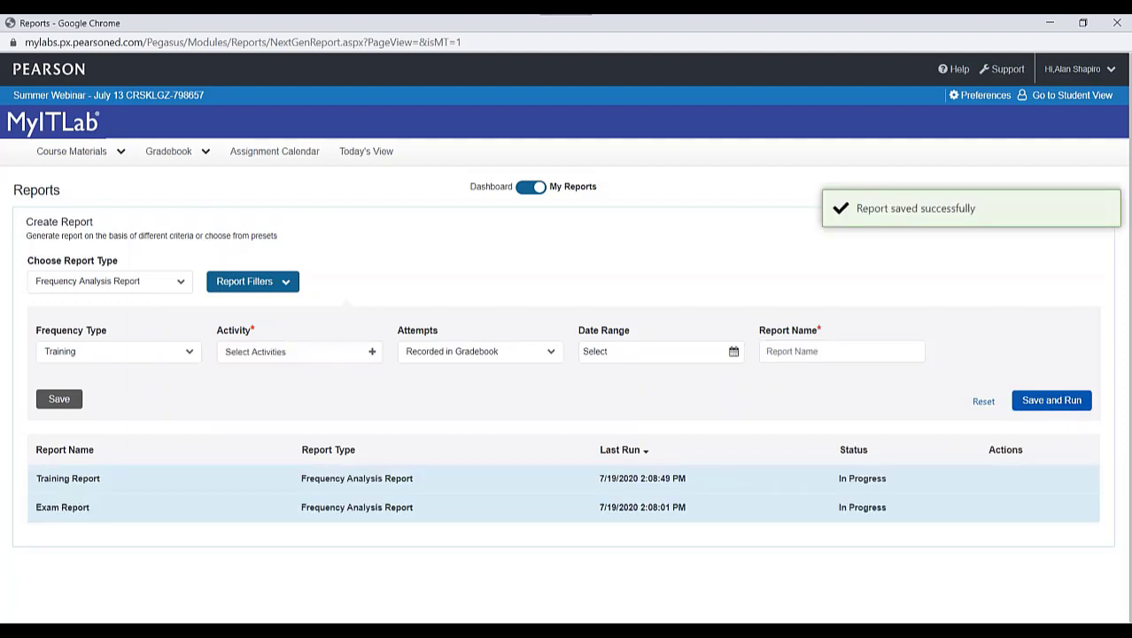
Set the frequency type to Learning Aid and select Word 1A and 1B Simulation Training as the activity
{"action": "left_click", "coordinate": [178, 354]}
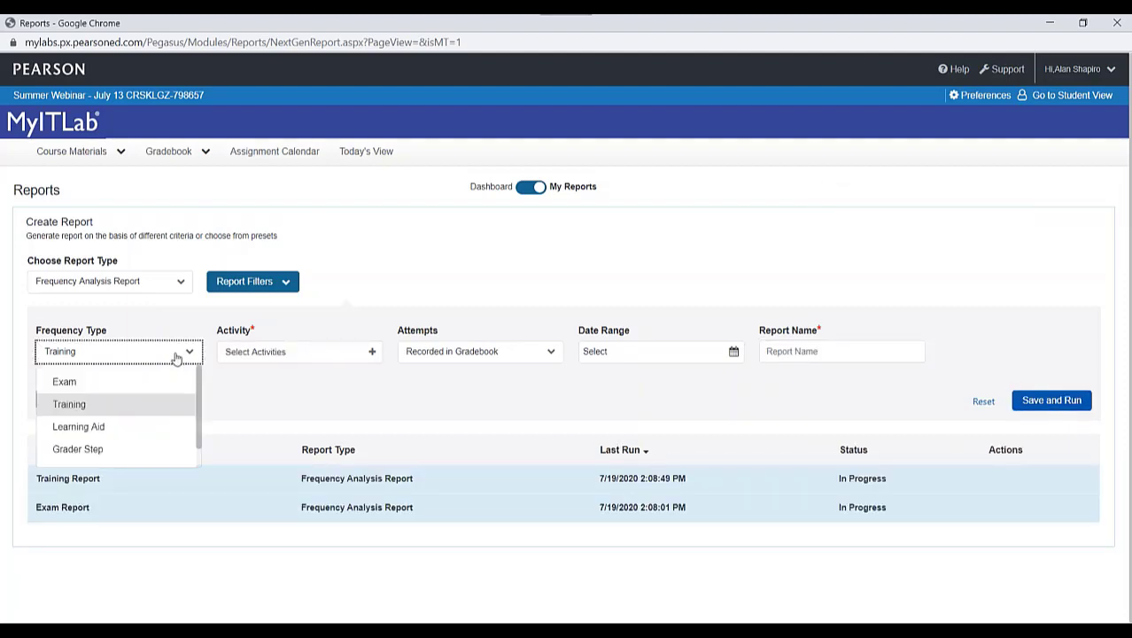
{"action": "left_click", "coordinate": [102, 427]}
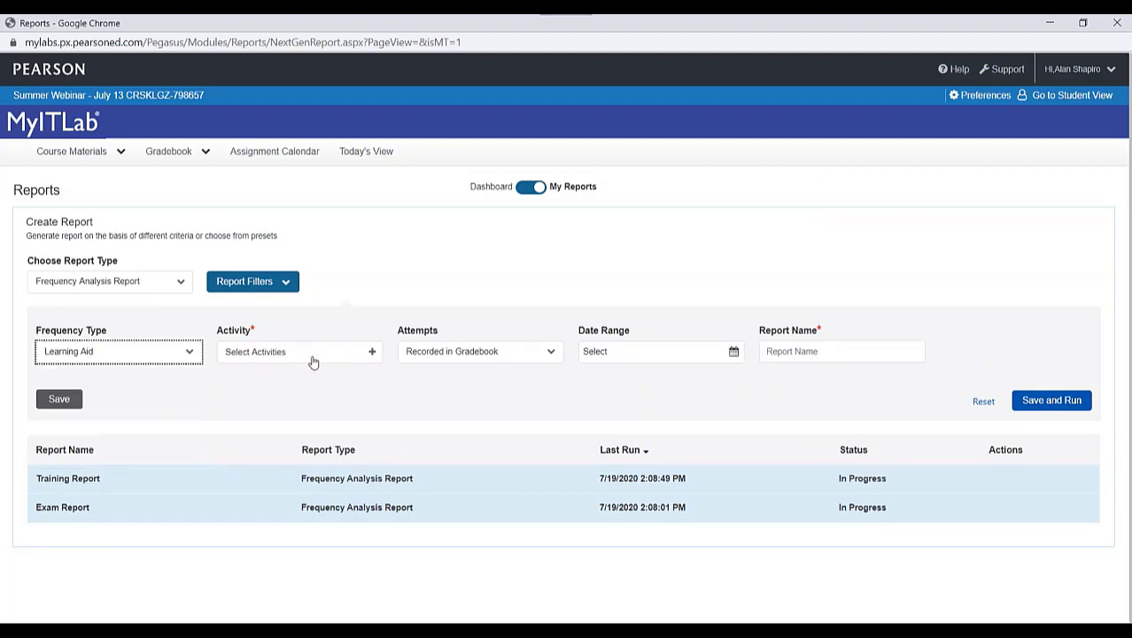
{"action": "left_click", "coordinate": [363, 353]}
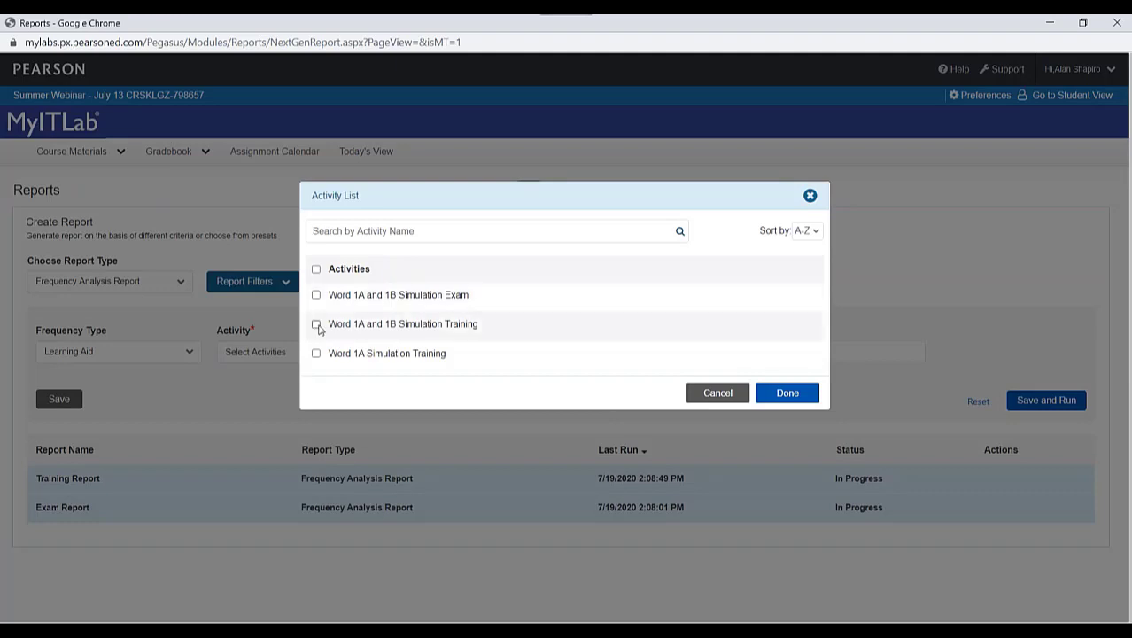
{"action": "left_click", "coordinate": [786, 392]}
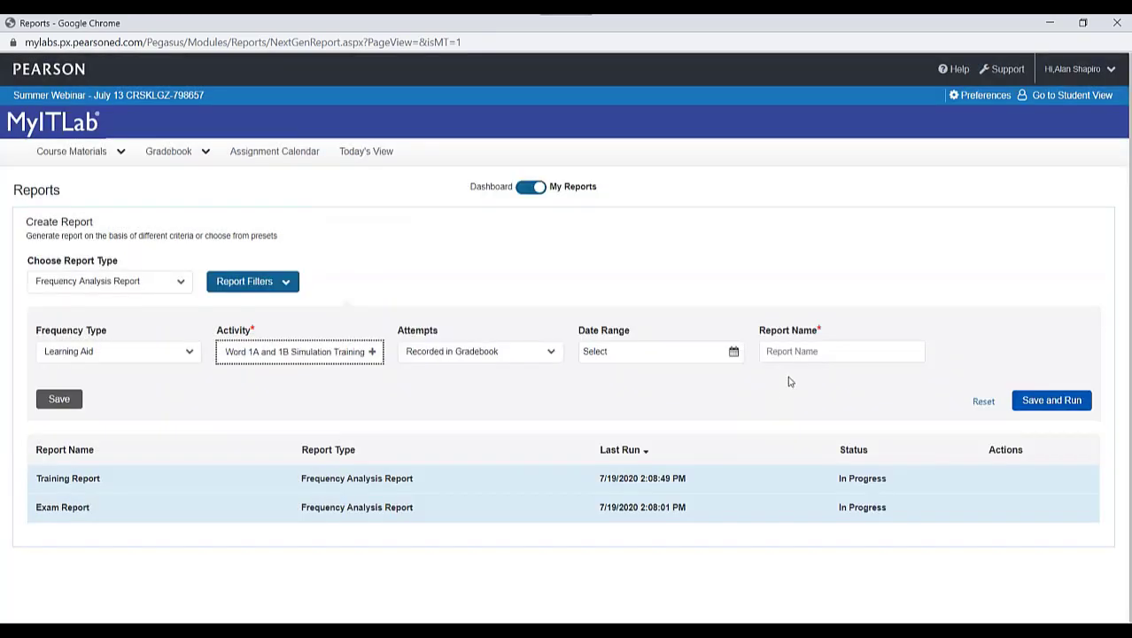
Name the report "Learning Aid Report", then save and run it
{"action": "left_click", "coordinate": [833, 346]}
{"action": "type", "text": "Lea"}
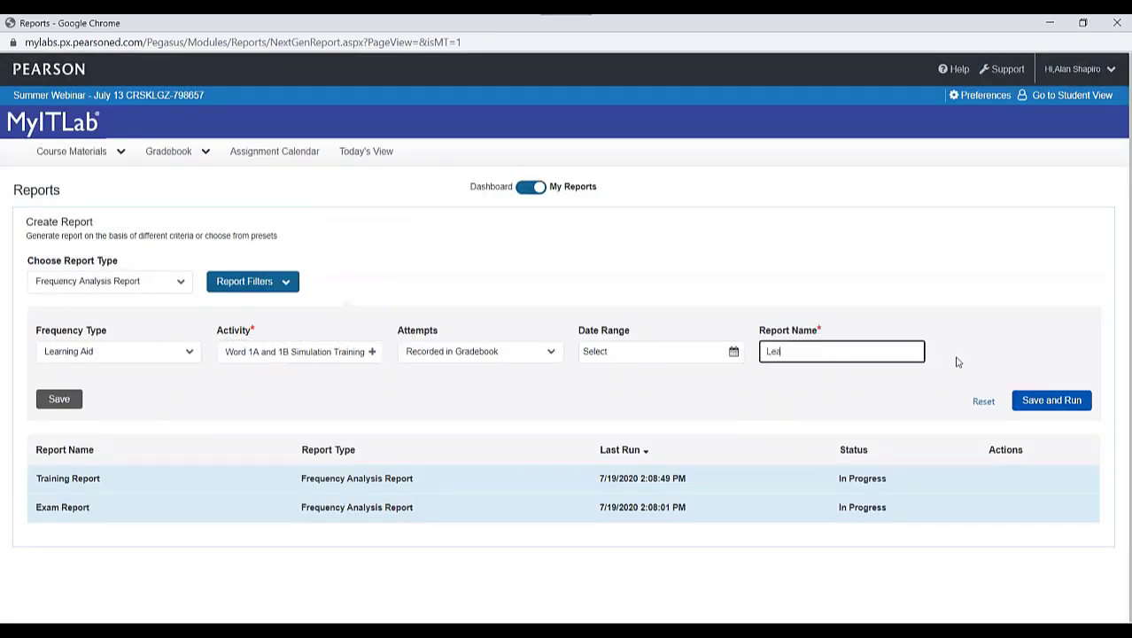
{"action": "type", "text": "rning Aid Report"}
{"action": "left_click", "coordinate": [1050, 403]}
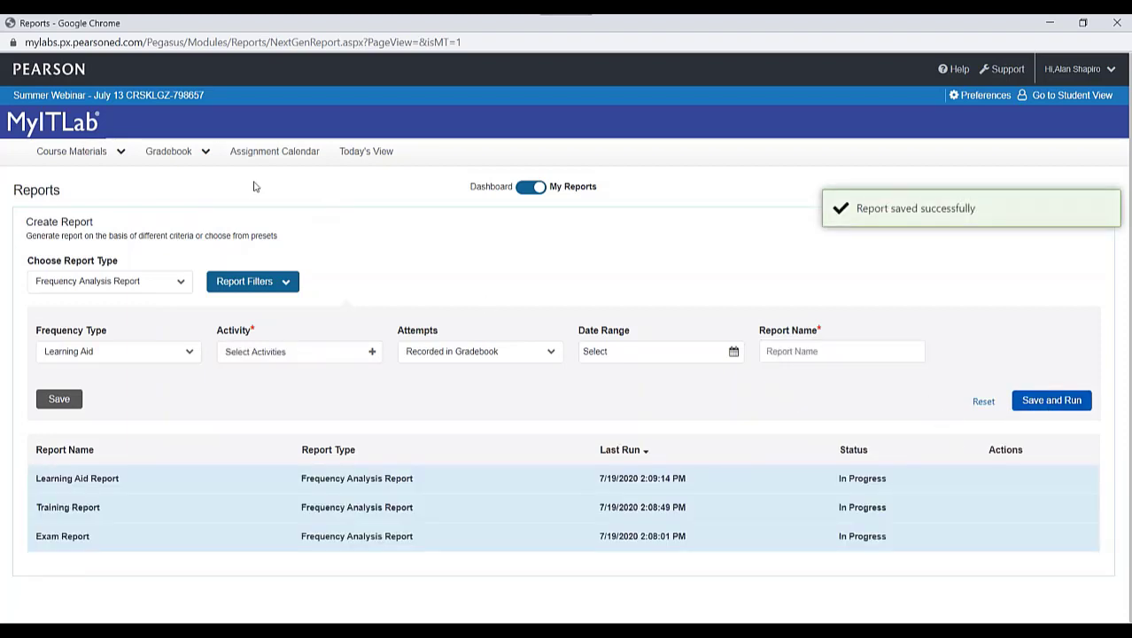
Set the frequency type to Grader Step and select Word 1G Educational Website (Homework) as the activity
{"action": "left_click", "coordinate": [189, 354]}
{"action": "left_click", "coordinate": [119, 452]}
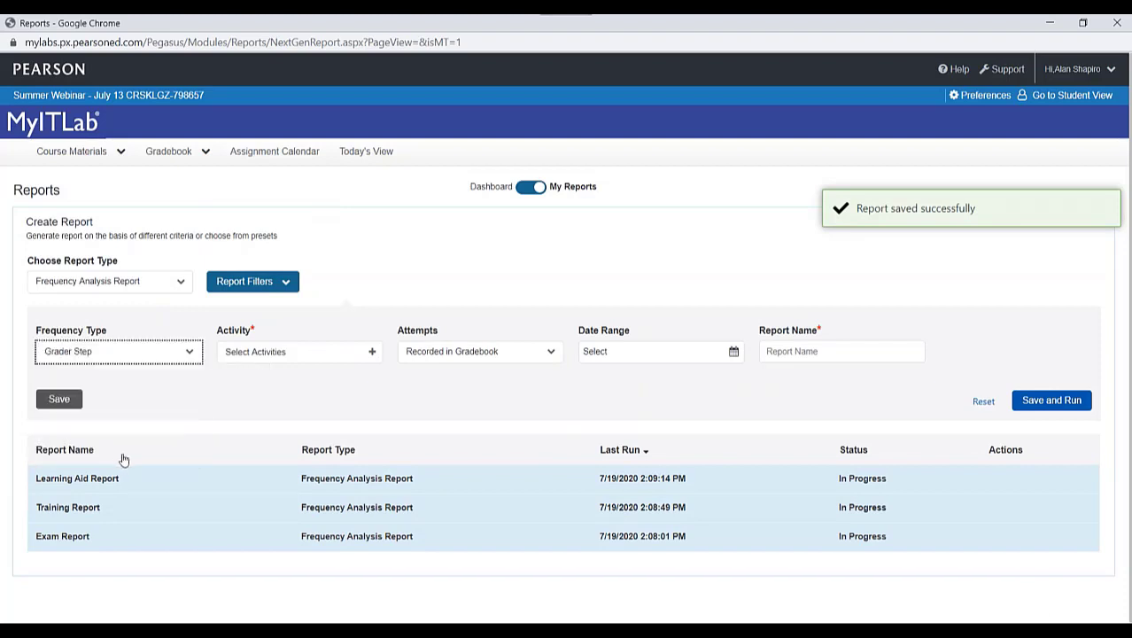
{"action": "left_click", "coordinate": [372, 352]}
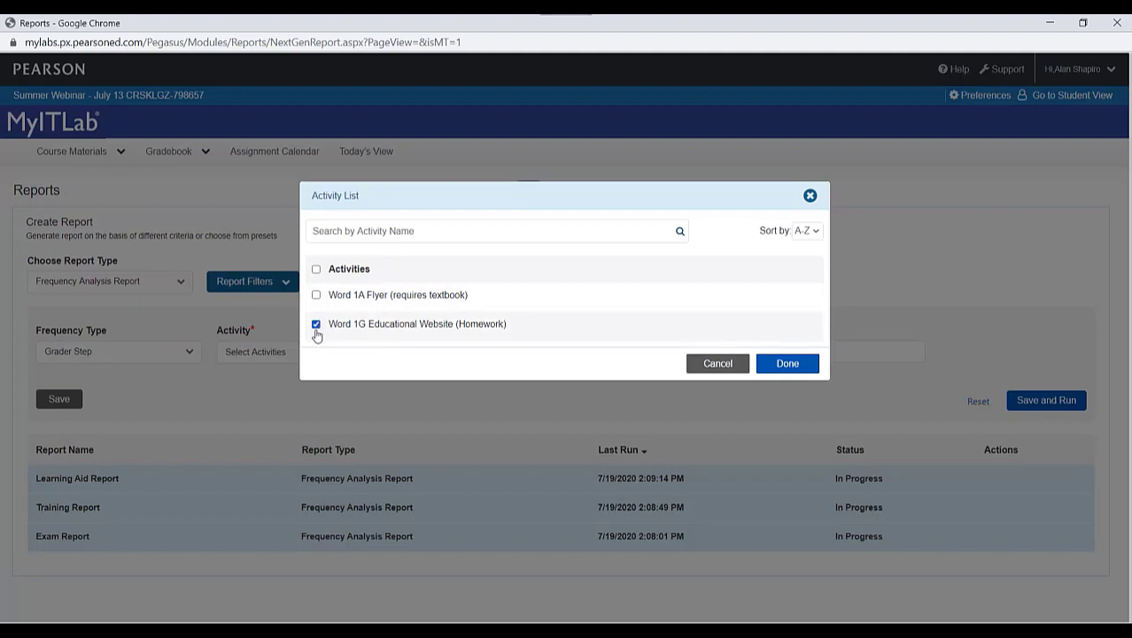
{"action": "left_click", "coordinate": [796, 362]}
Name the report "Grader Step Report", then save and run it
{"action": "type", "text": "Grader"}
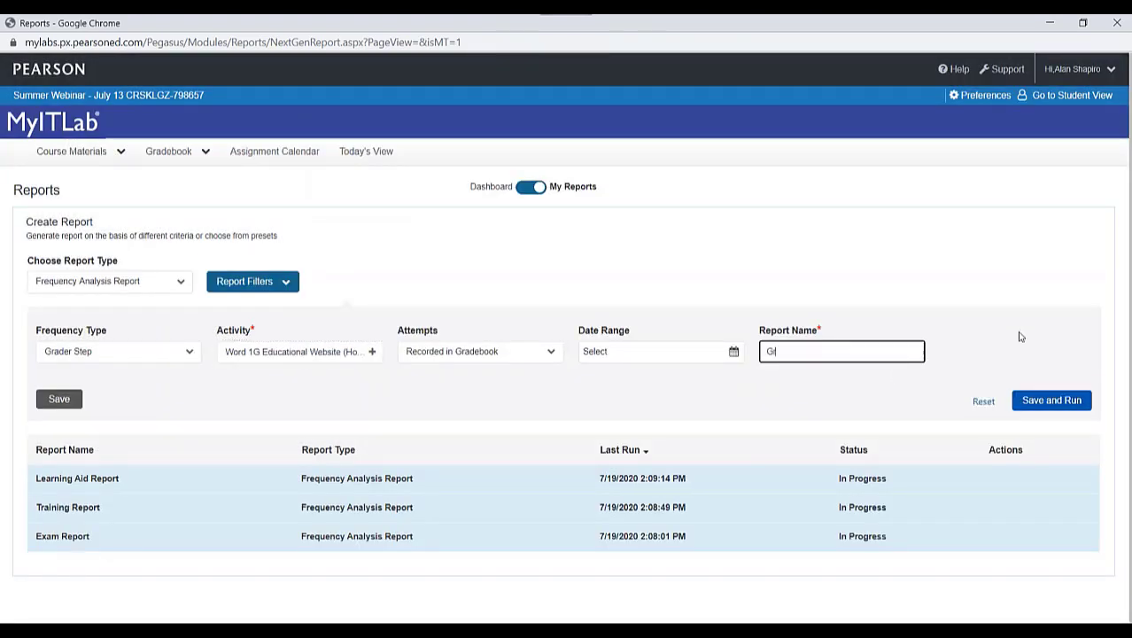
{"action": "type", "text": " Step Report"}
{"action": "left_click", "coordinate": [1056, 408]}
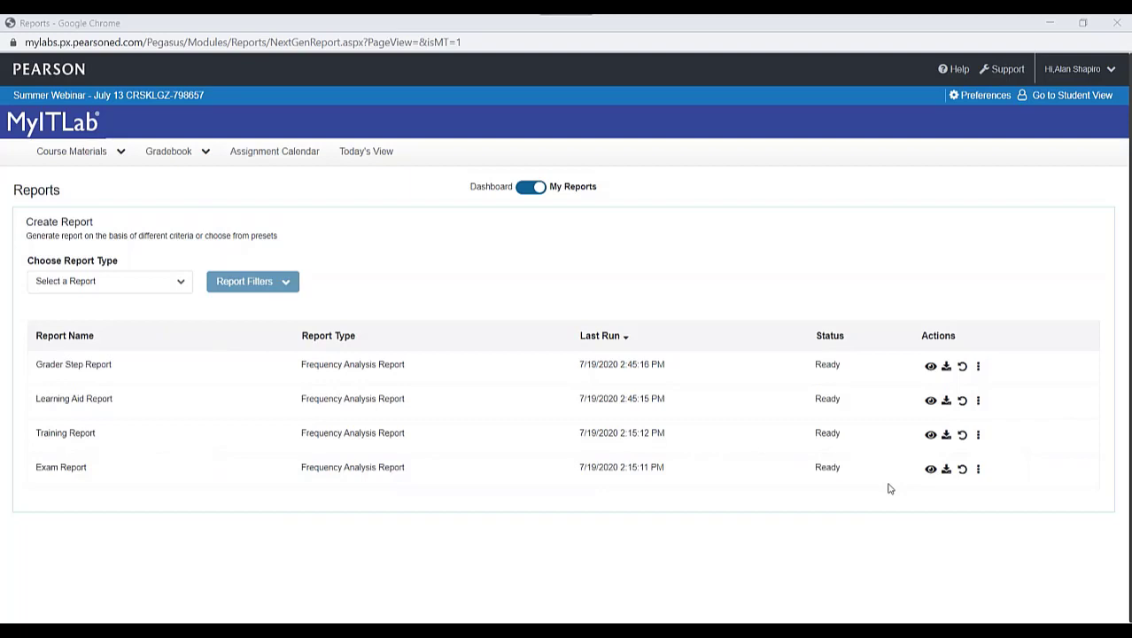
View the finished Training Report and examine all its columns through to the guided, unguided and skipped results
{"action": "left_click", "coordinate": [932, 442]}
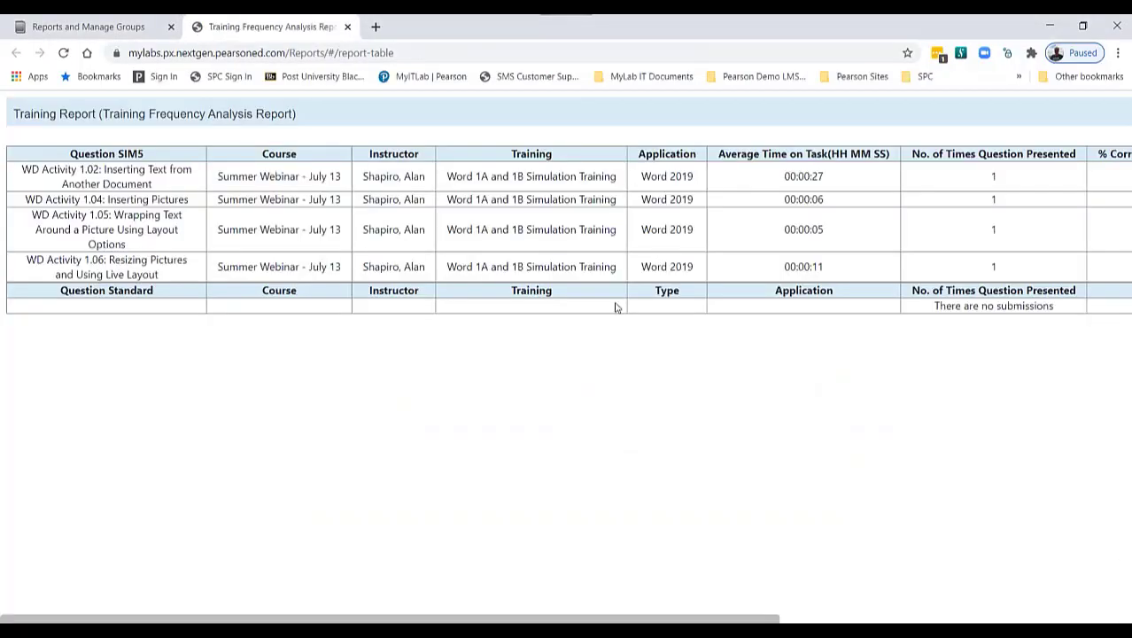
{"action": "left_click_drag", "start_coordinate": [432, 619], "coordinate": [831, 591]}
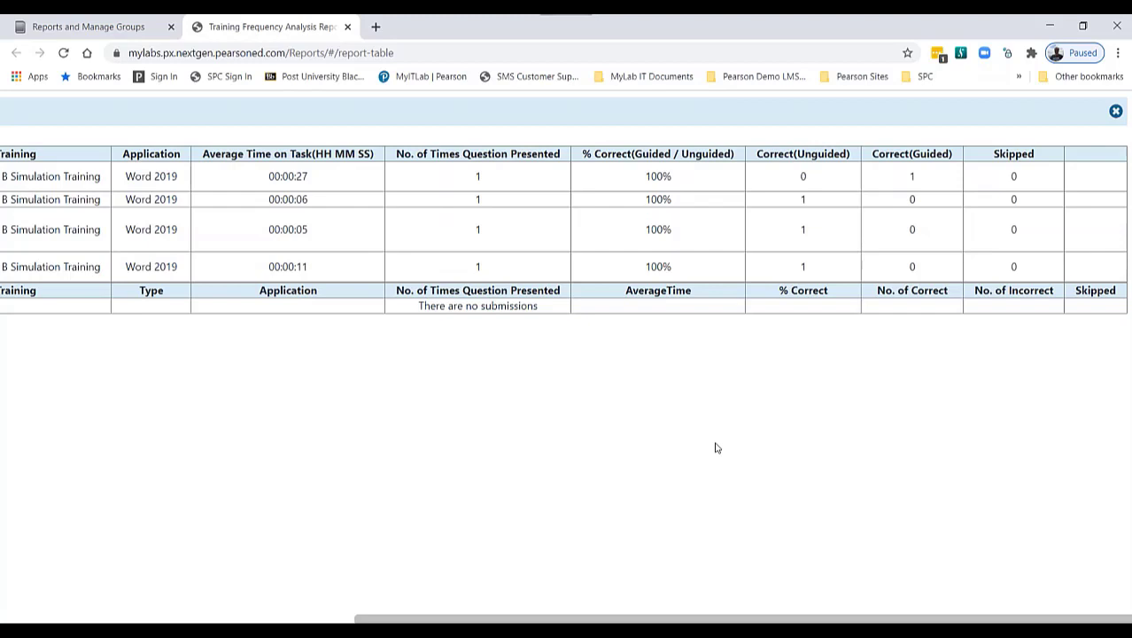
Close the Training Report, then view the Exam Report and examine its columns through to the correct, incorrect and skipped results
{"action": "left_click", "coordinate": [347, 27]}
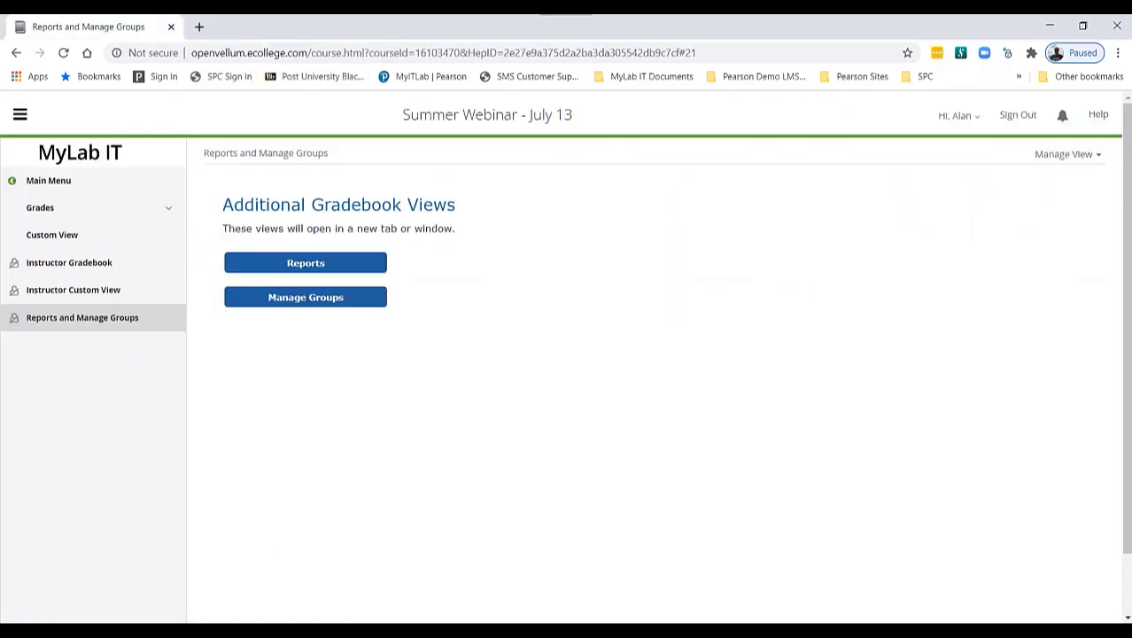
{"action": "left_click", "coordinate": [170, 611]}
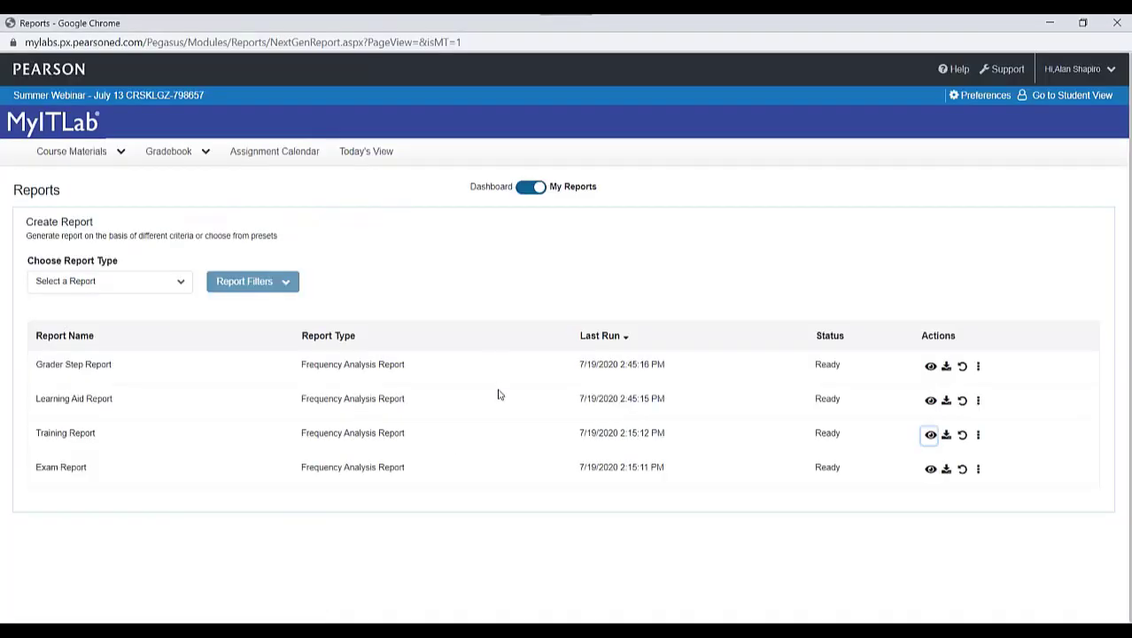
{"action": "left_click", "coordinate": [930, 468]}
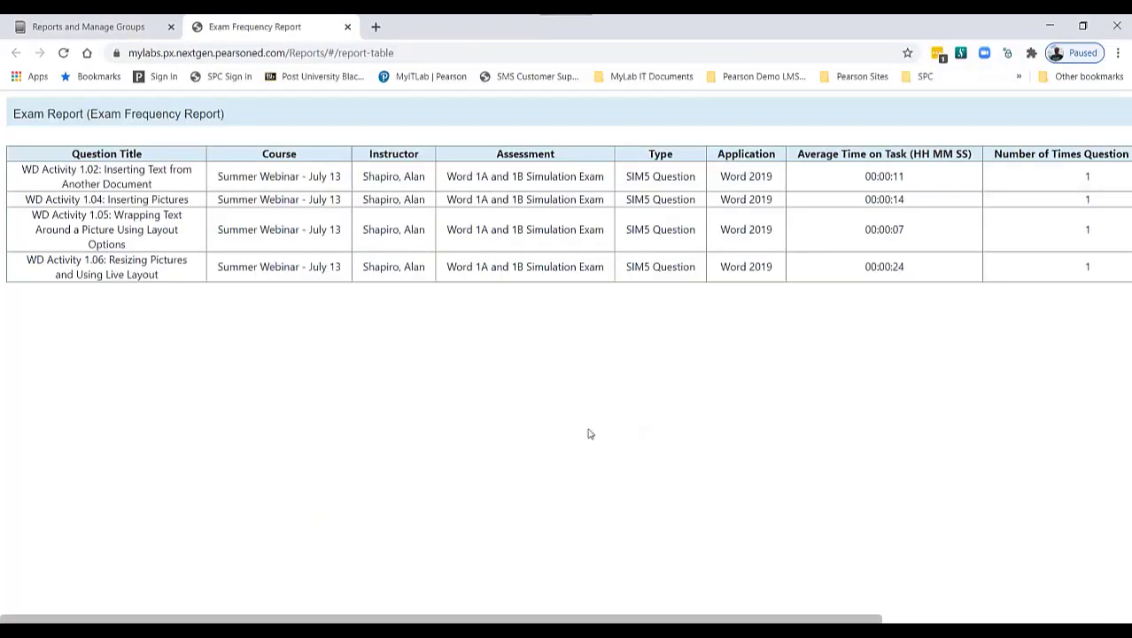
{"action": "scroll", "coordinate": [885, 610], "scroll_direction": "right", "scroll_amount": 5}
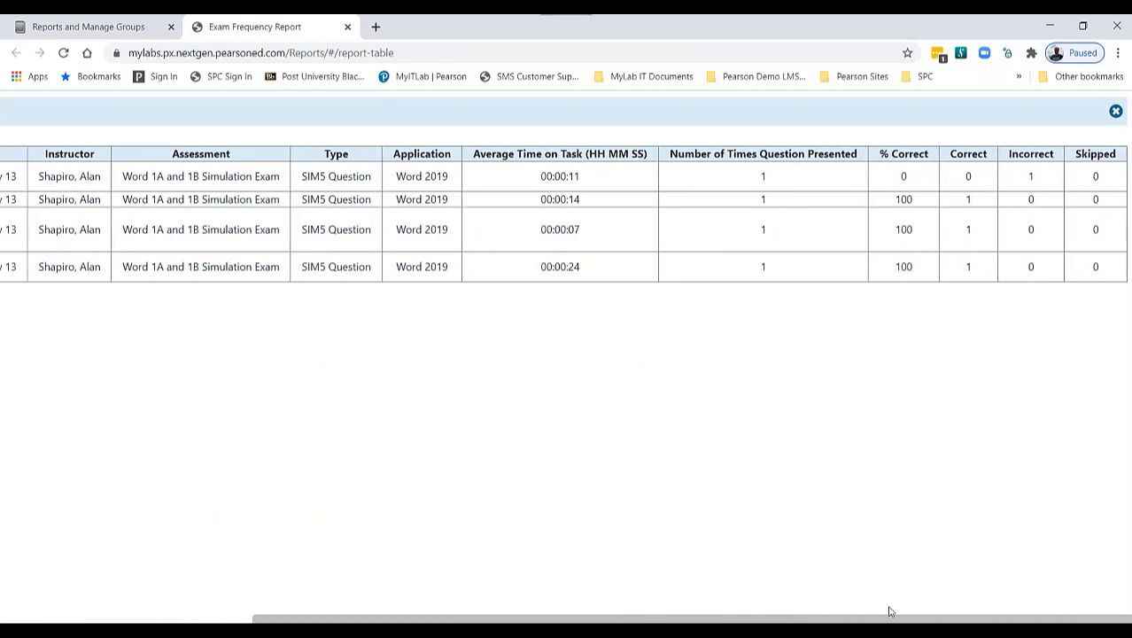
{"action": "left_click", "coordinate": [348, 28]}
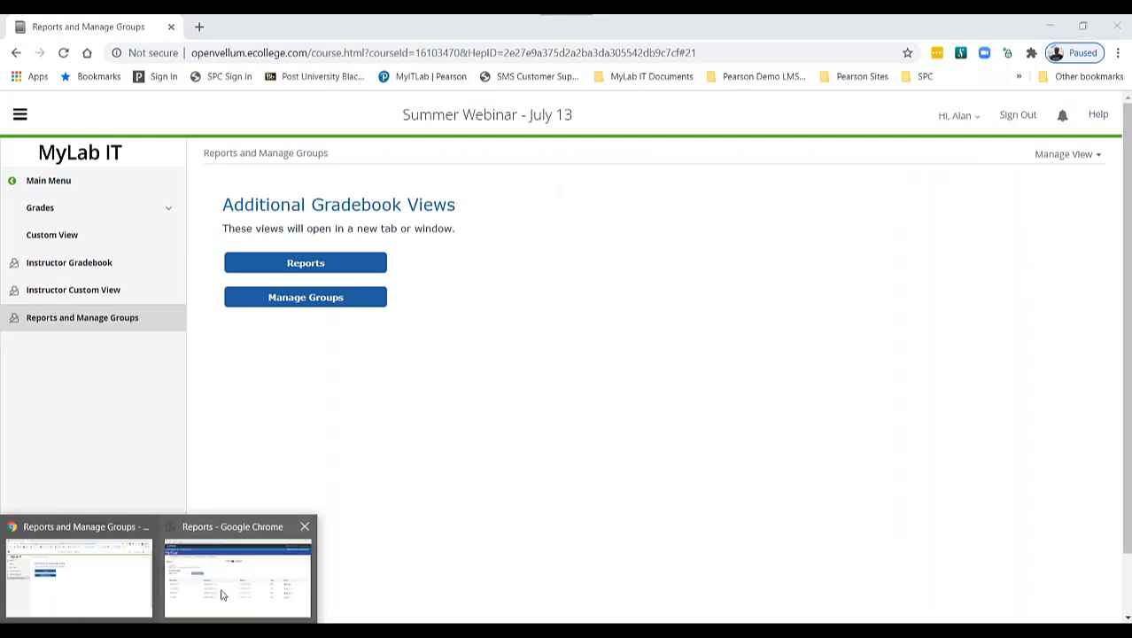
View the Learning Aid Report and examine its columns through to the learning aid count and the practice, video and eText scores
{"action": "left_click", "coordinate": [239, 584]}
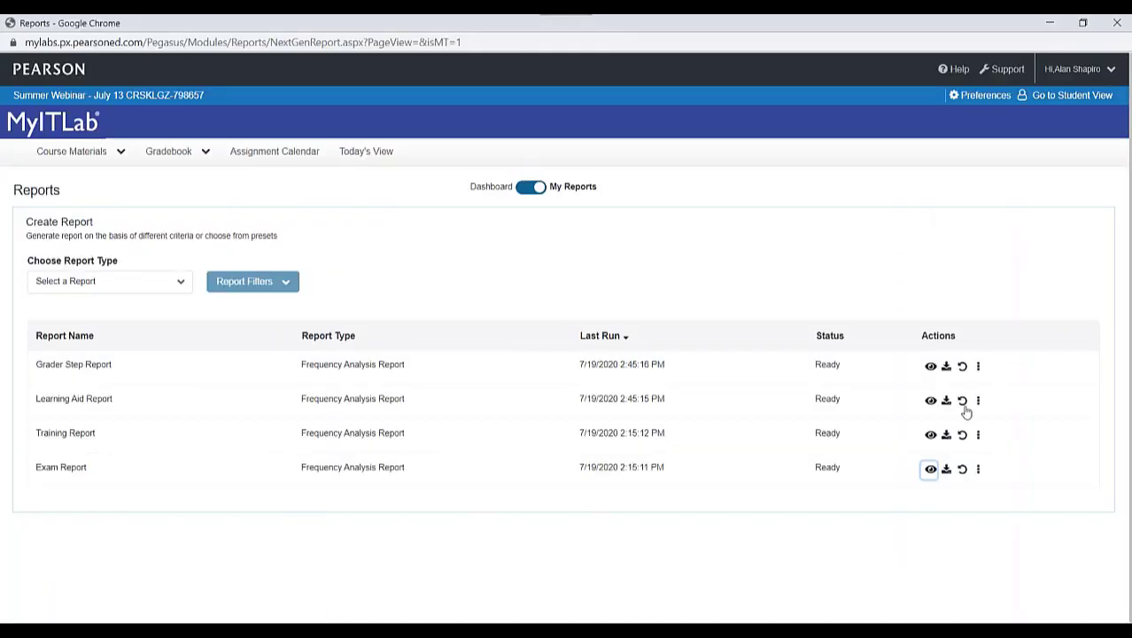
{"action": "left_click", "coordinate": [930, 400]}
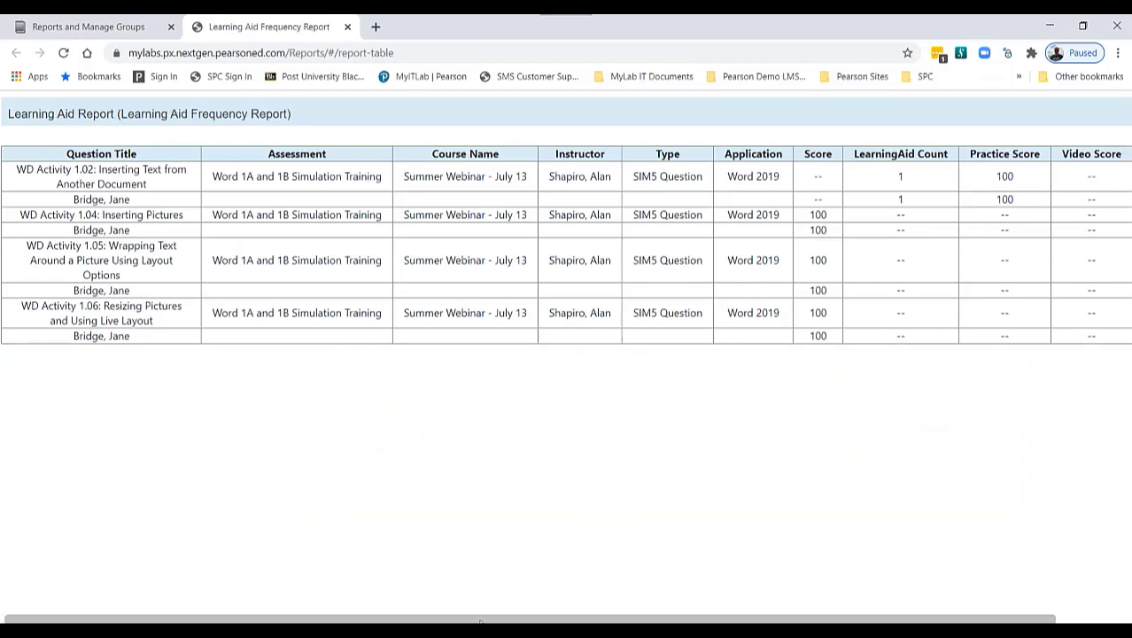
{"action": "left_click_drag", "start_coordinate": [473, 620], "coordinate": [536, 617]}
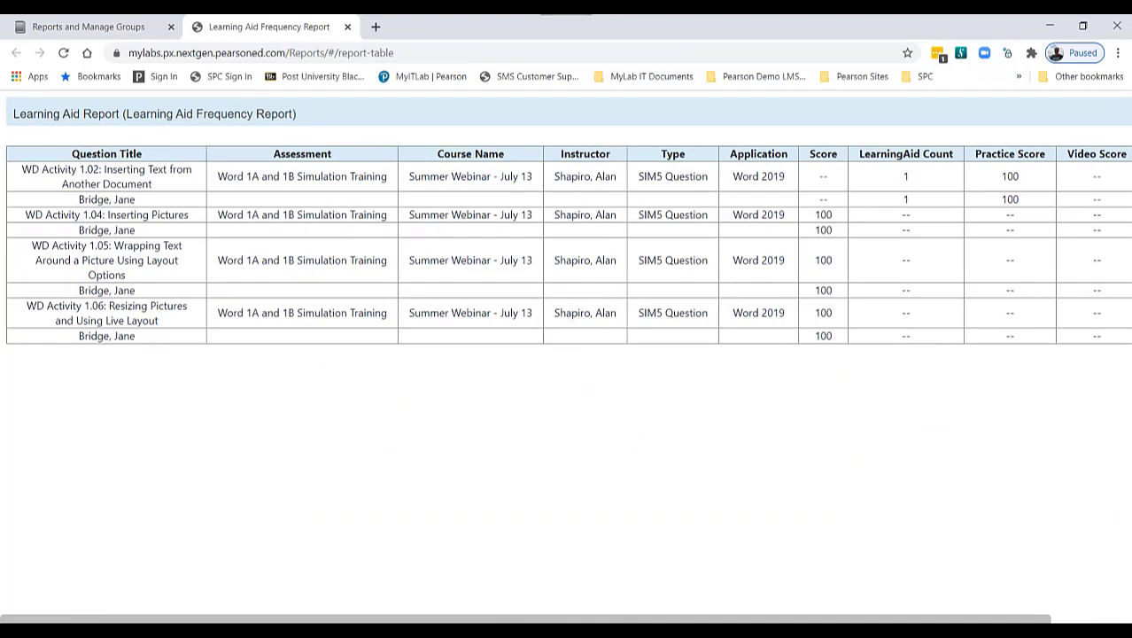
{"action": "left_click_drag", "start_coordinate": [537, 618], "coordinate": [624, 618]}
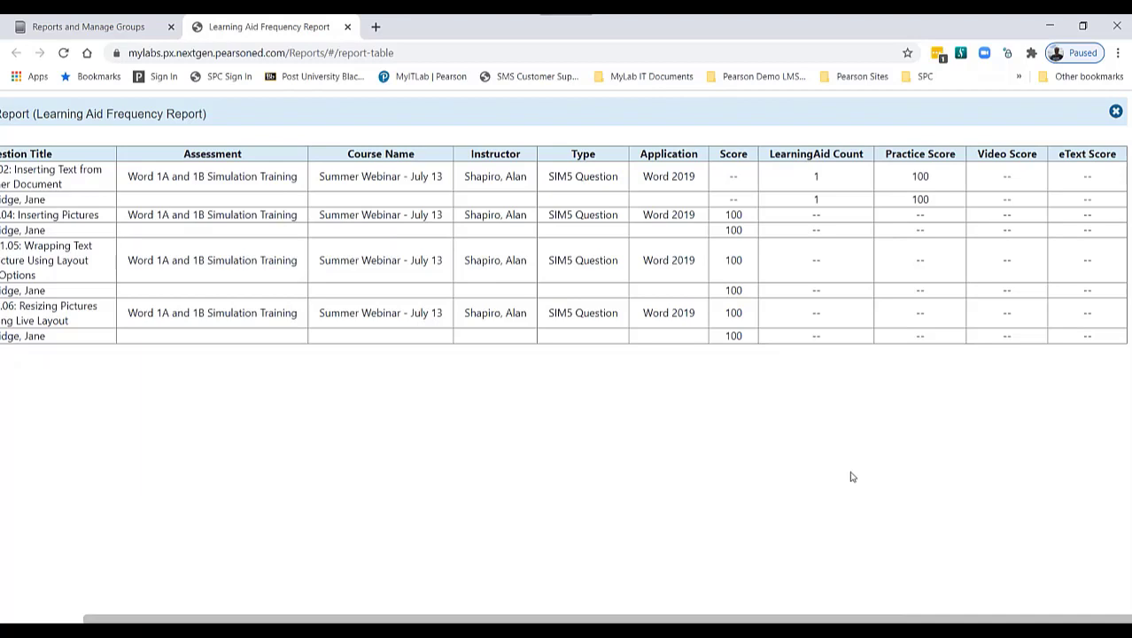
{"action": "left_click", "coordinate": [348, 27]}
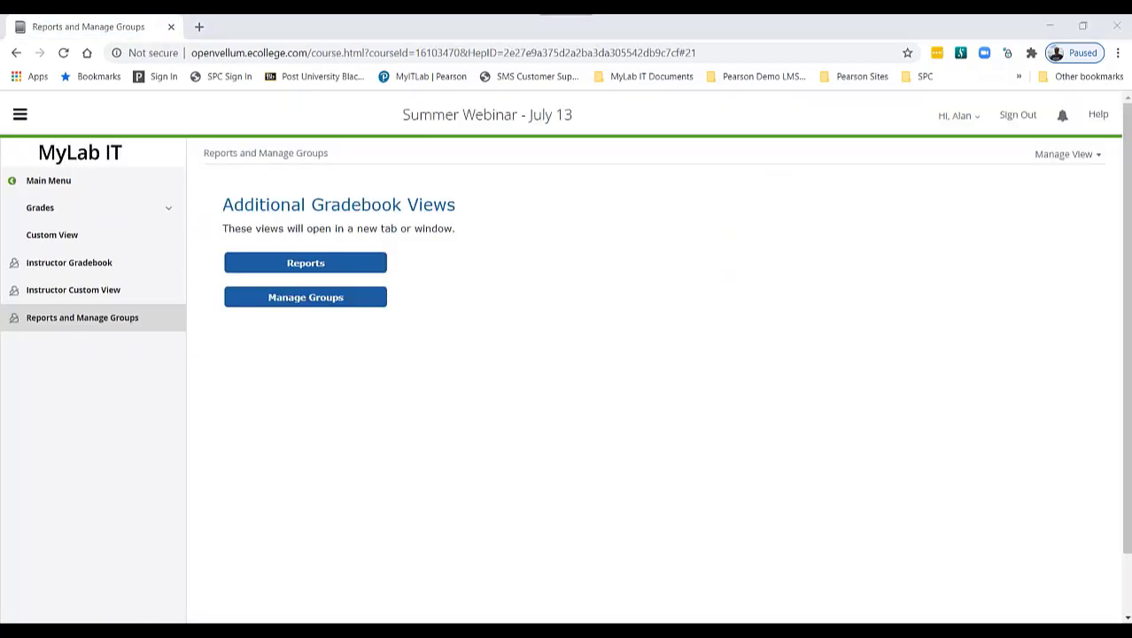
View the Grader Step Report and examine the scores and correct and incorrect percentages for the individual project steps
{"action": "mouse_move", "coordinate": [146, 620]}
{"action": "left_click", "coordinate": [205, 582]}
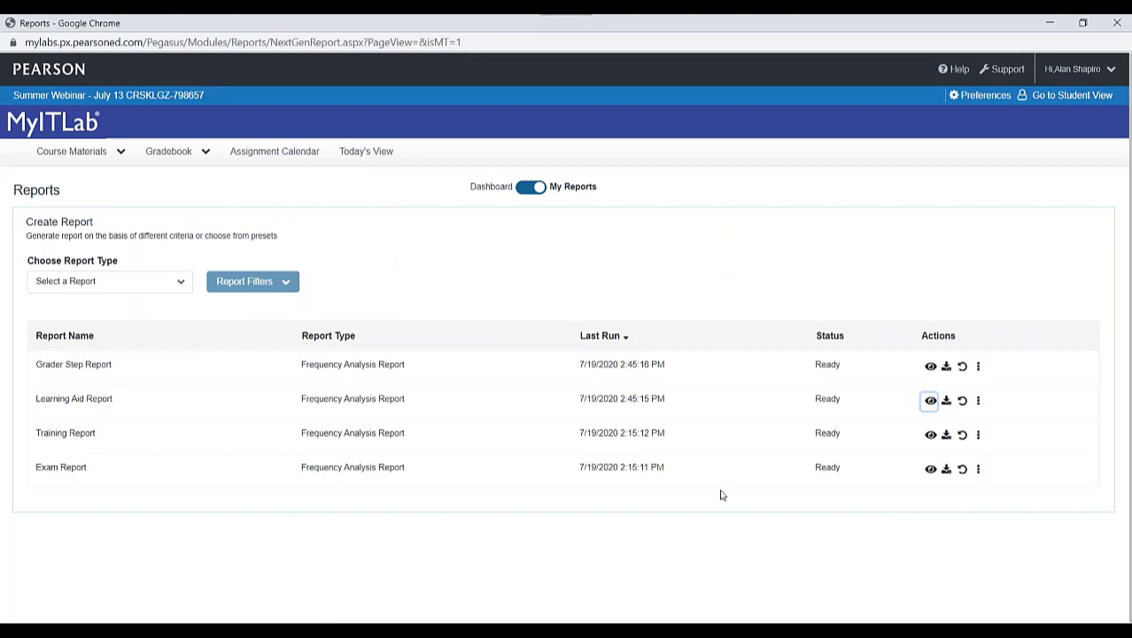
{"action": "left_click", "coordinate": [930, 366]}
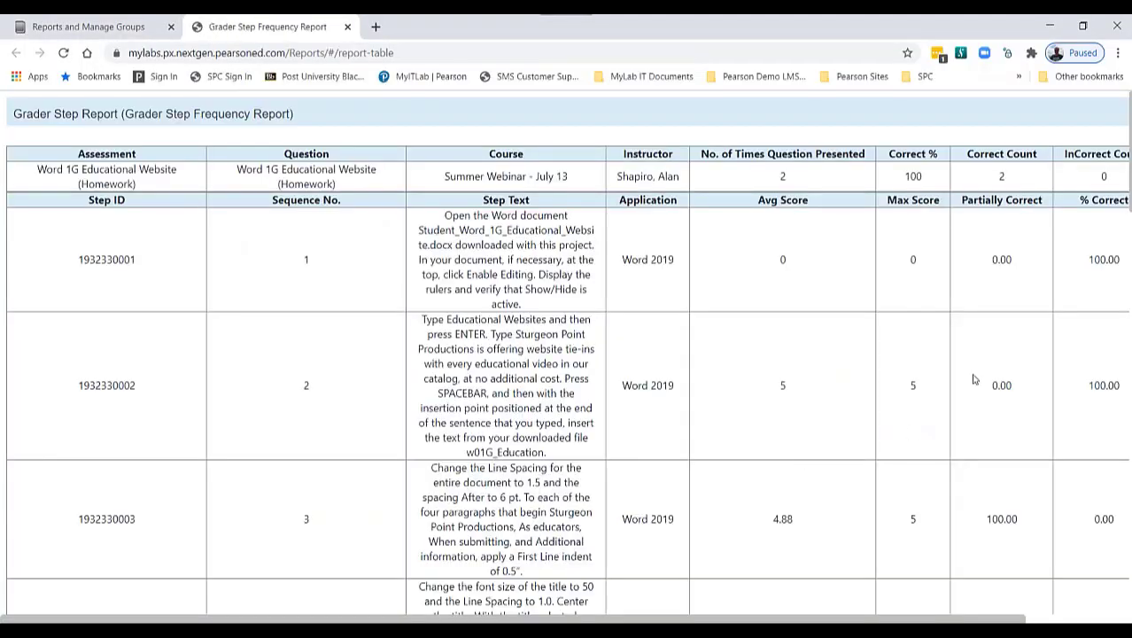
{"action": "left_click_drag", "start_coordinate": [564, 620], "coordinate": [667, 620]}
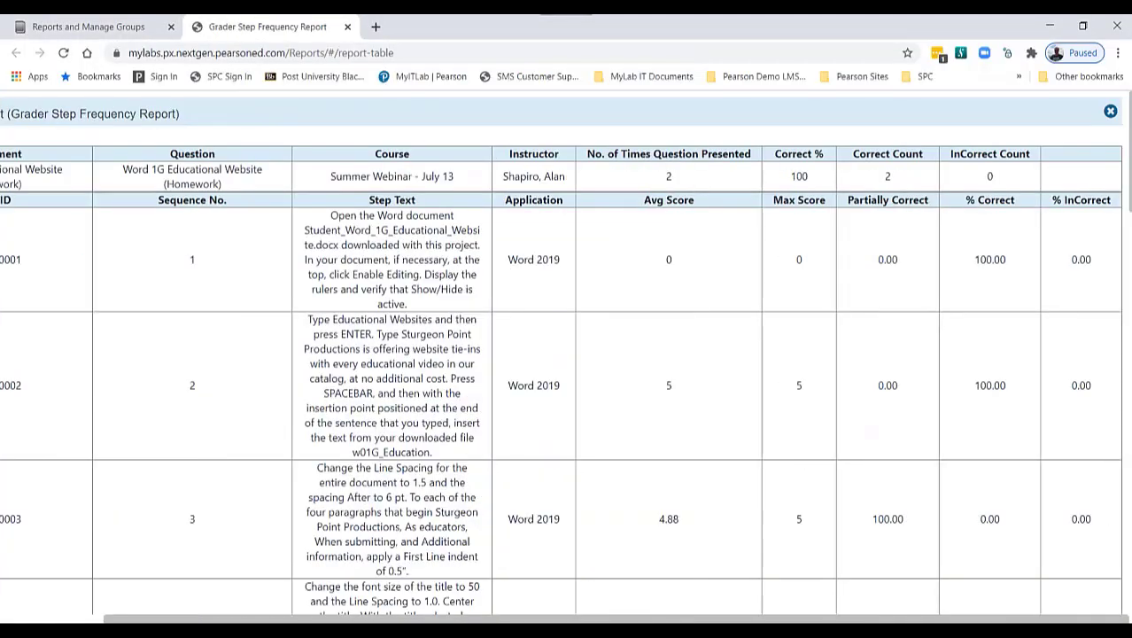
{"action": "scroll", "coordinate": [1002, 283], "scroll_direction": "down", "scroll_amount": 3}
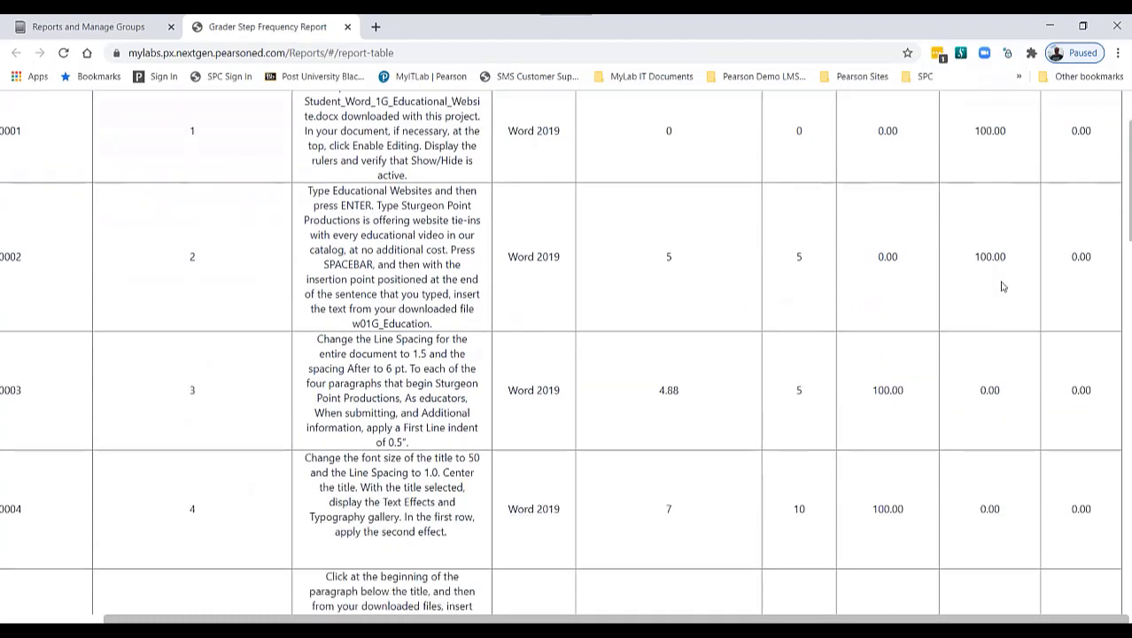
{"action": "scroll", "coordinate": [1003, 285], "scroll_direction": "down", "scroll_amount": 3}
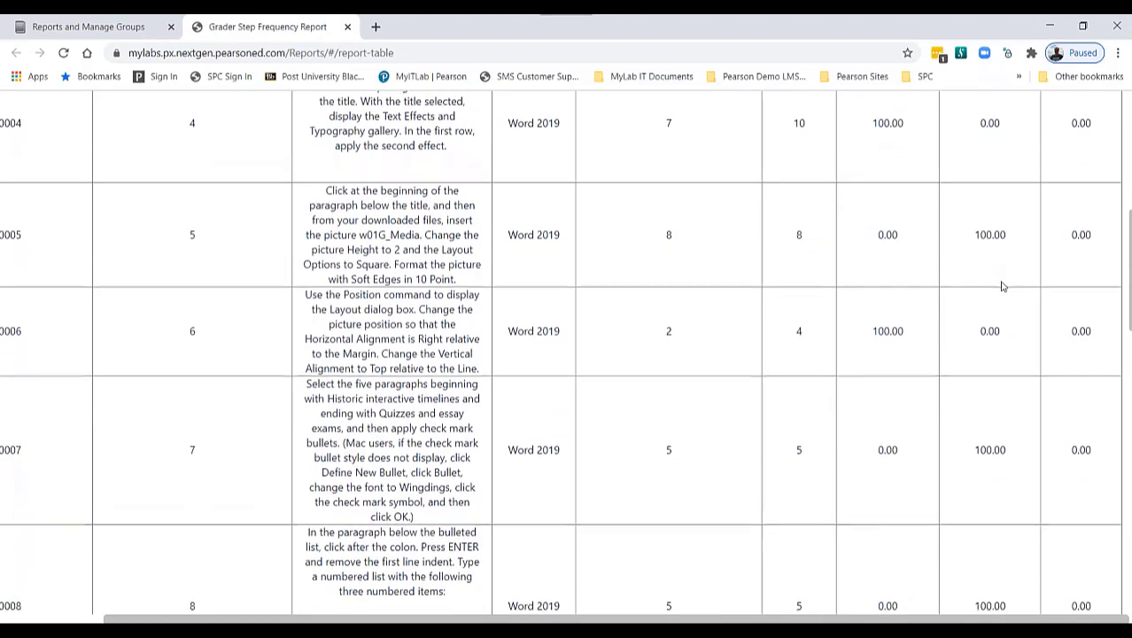
{"action": "left_click", "coordinate": [347, 26]}
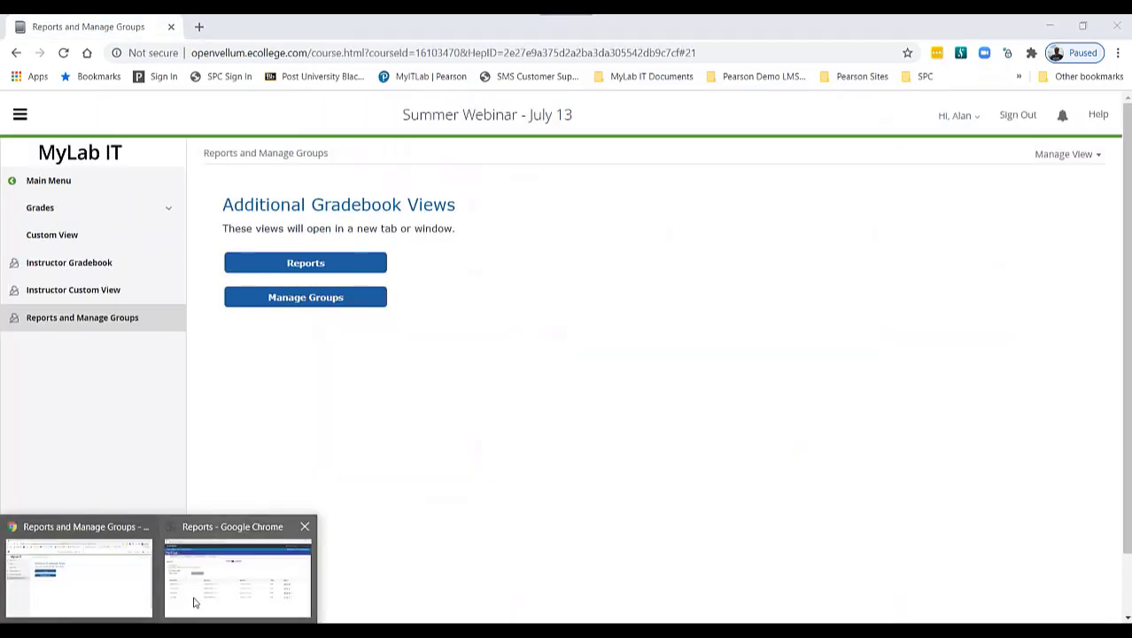
Download the Grader Step Report as a CSV file to the Downloads folder and display its edit, rename and delete options
{"action": "left_click", "coordinate": [195, 599]}
{"action": "left_click", "coordinate": [946, 365]}
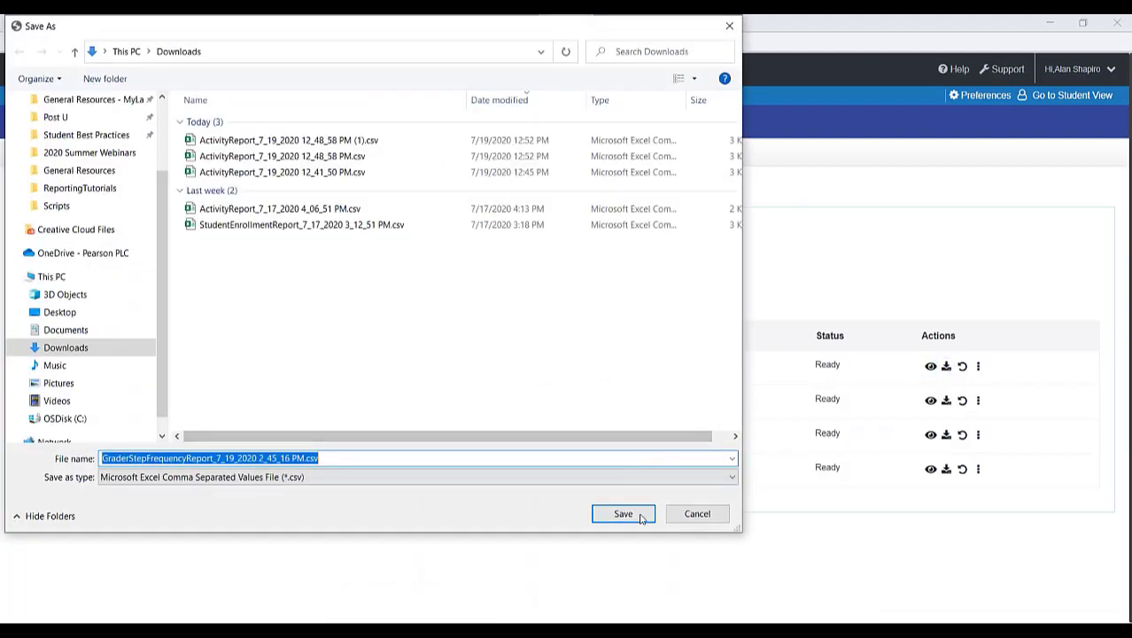
{"action": "left_click", "coordinate": [641, 515]}
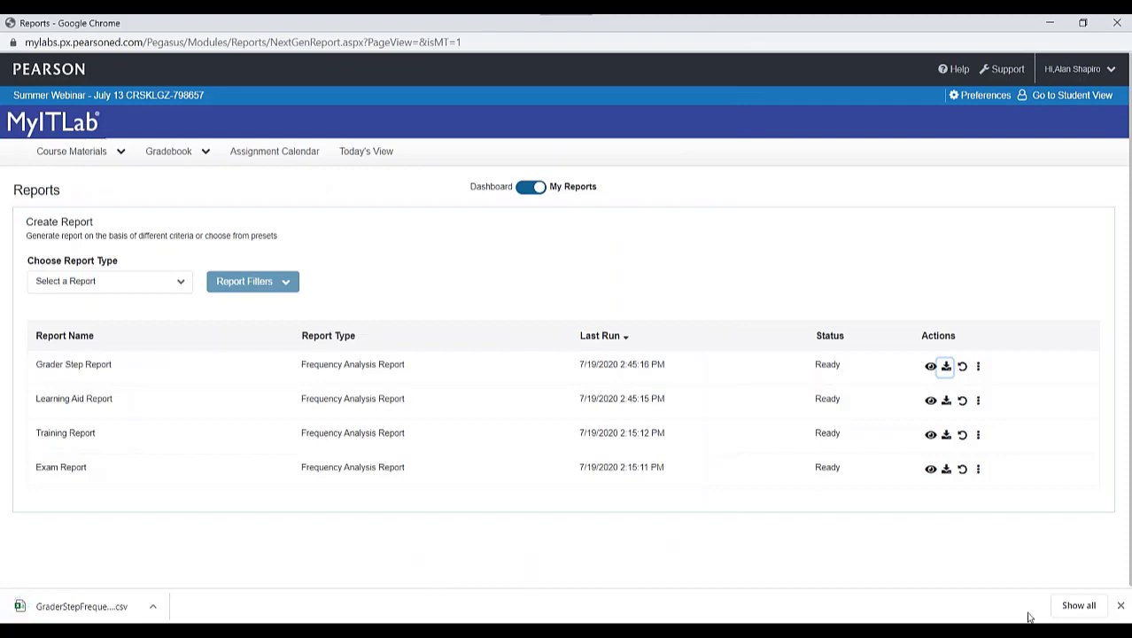
{"action": "left_click", "coordinate": [1121, 606]}
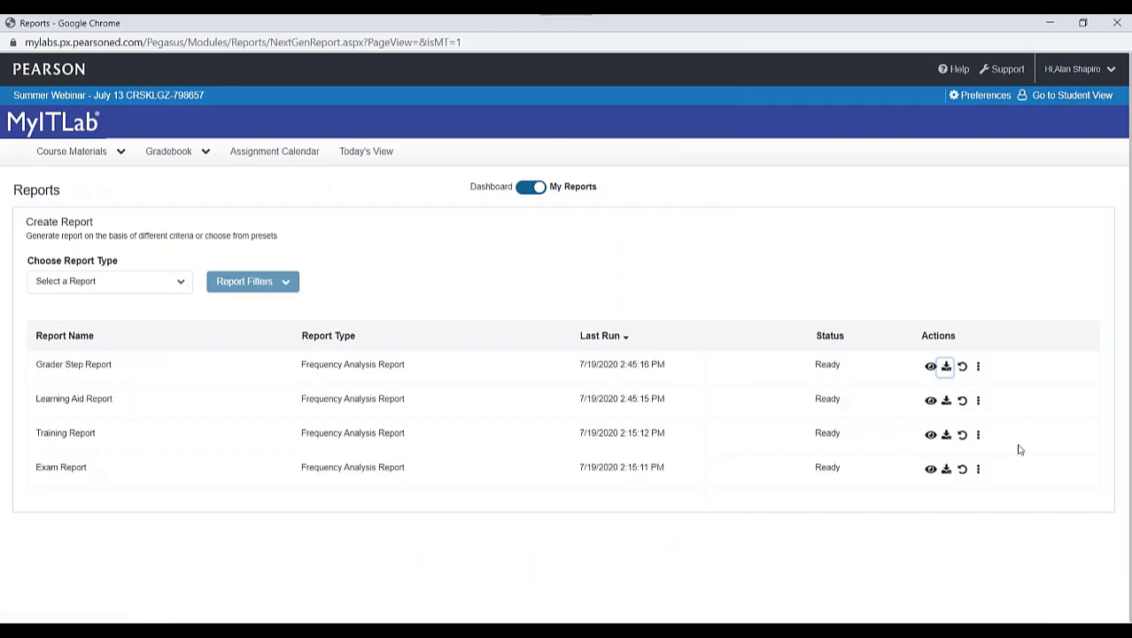
{"action": "left_click", "coordinate": [978, 366]}
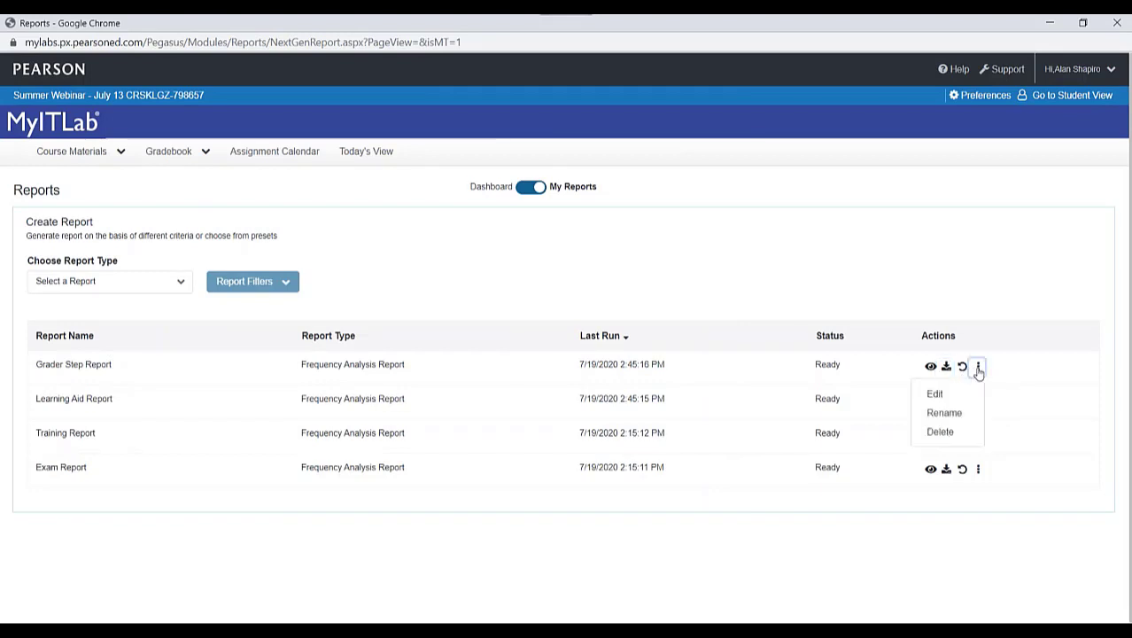